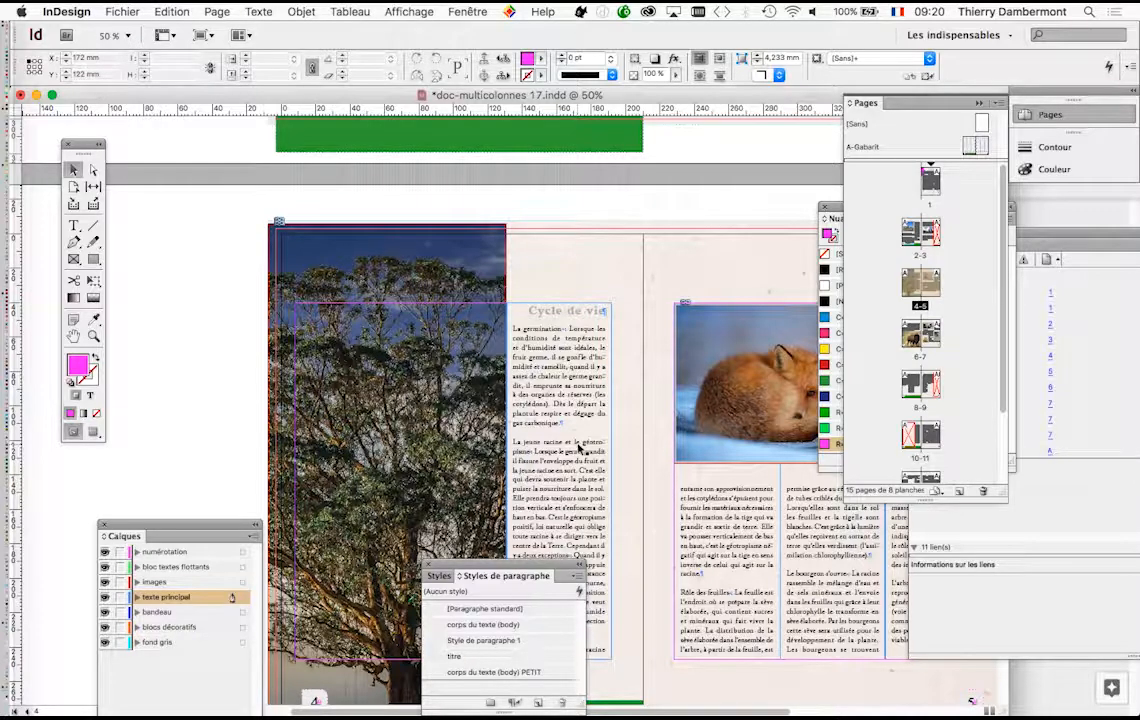
Display the top of page 1 and place the Calques panel beside the page content
scroll(578, 450, up, 12)
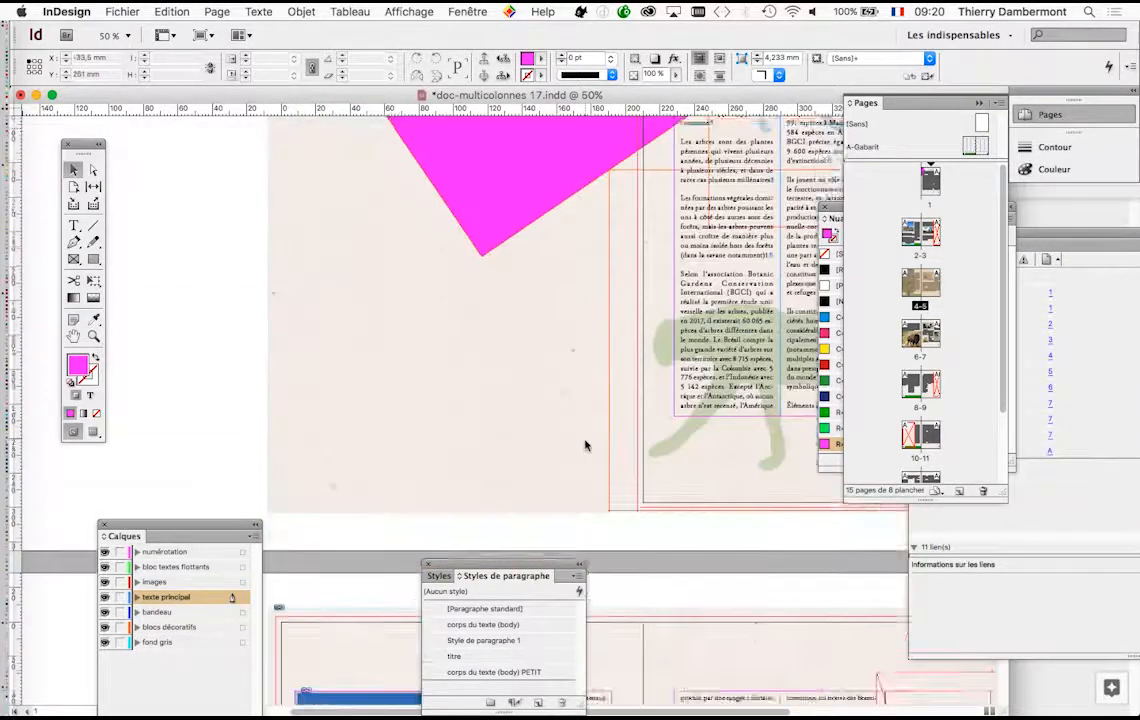
scroll(585, 446, up, 4)
scroll(585, 446, down, 7)
scroll(620, 400, up, 7)
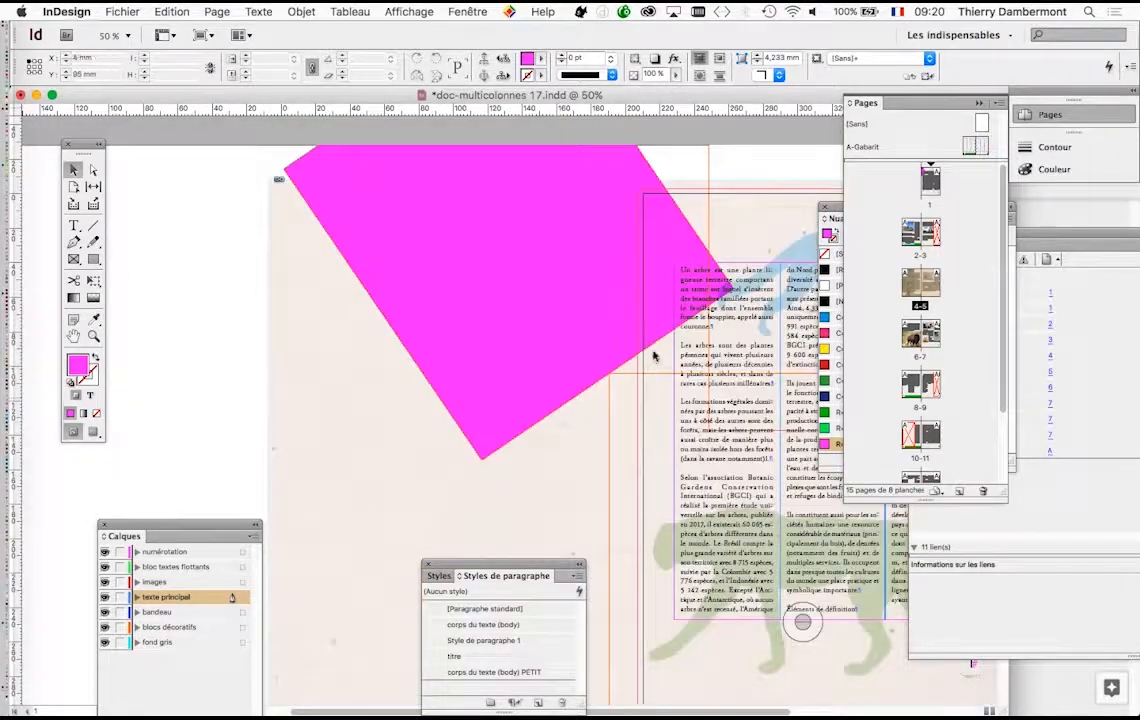
scroll(450, 383, up, 3)
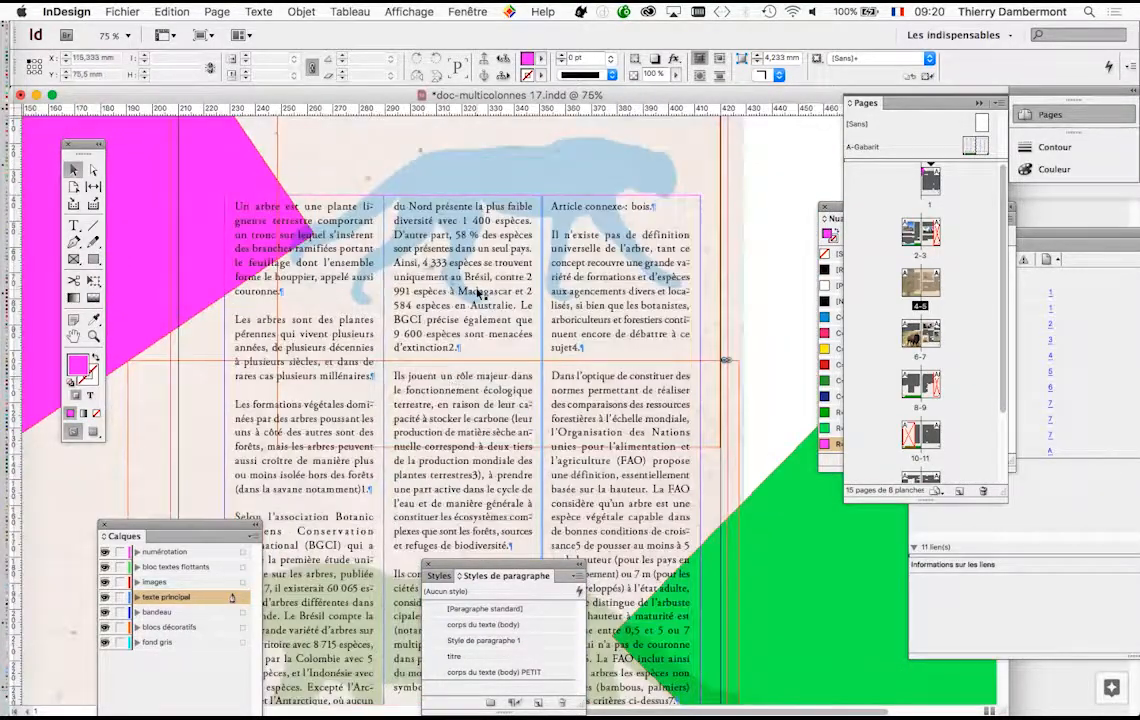
scroll(478, 294, up, 3)
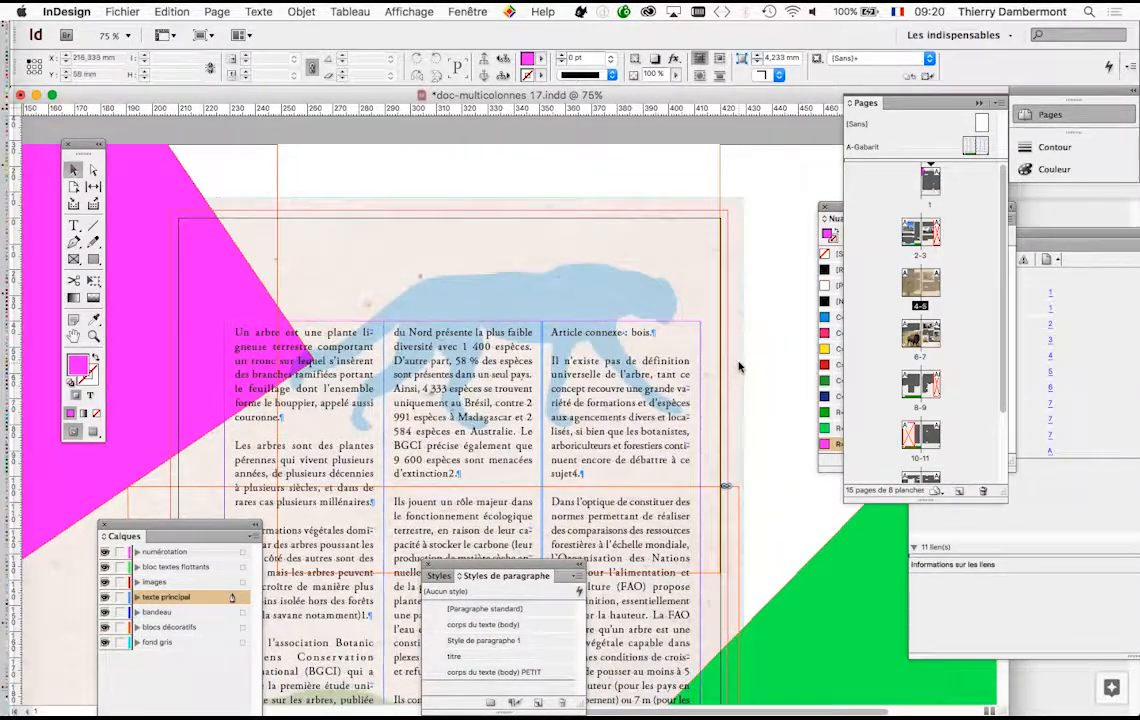
click(467, 11)
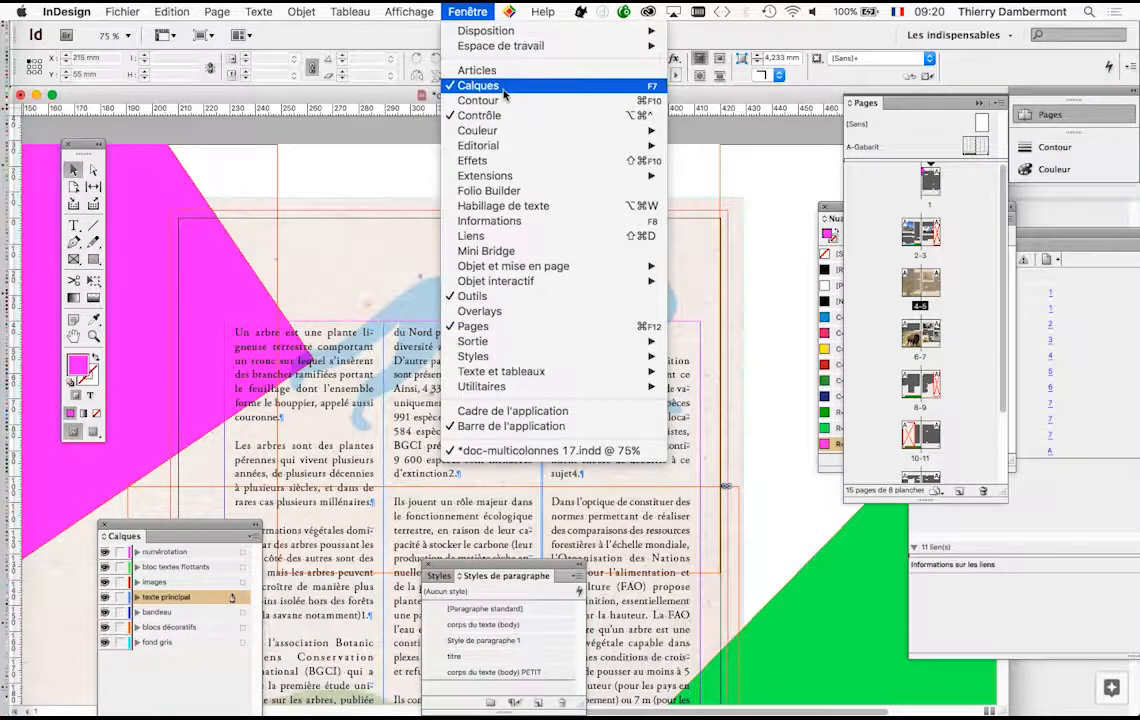
click(505, 90)
click(470, 10)
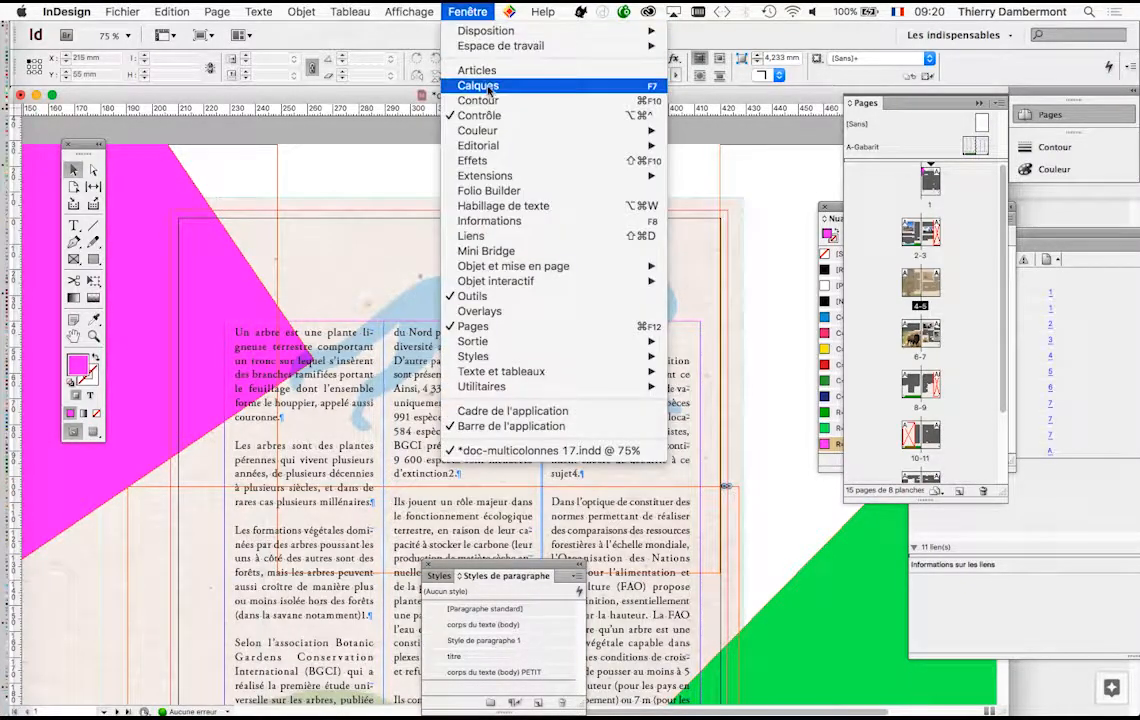
click(490, 84)
drag(183, 528, 755, 152)
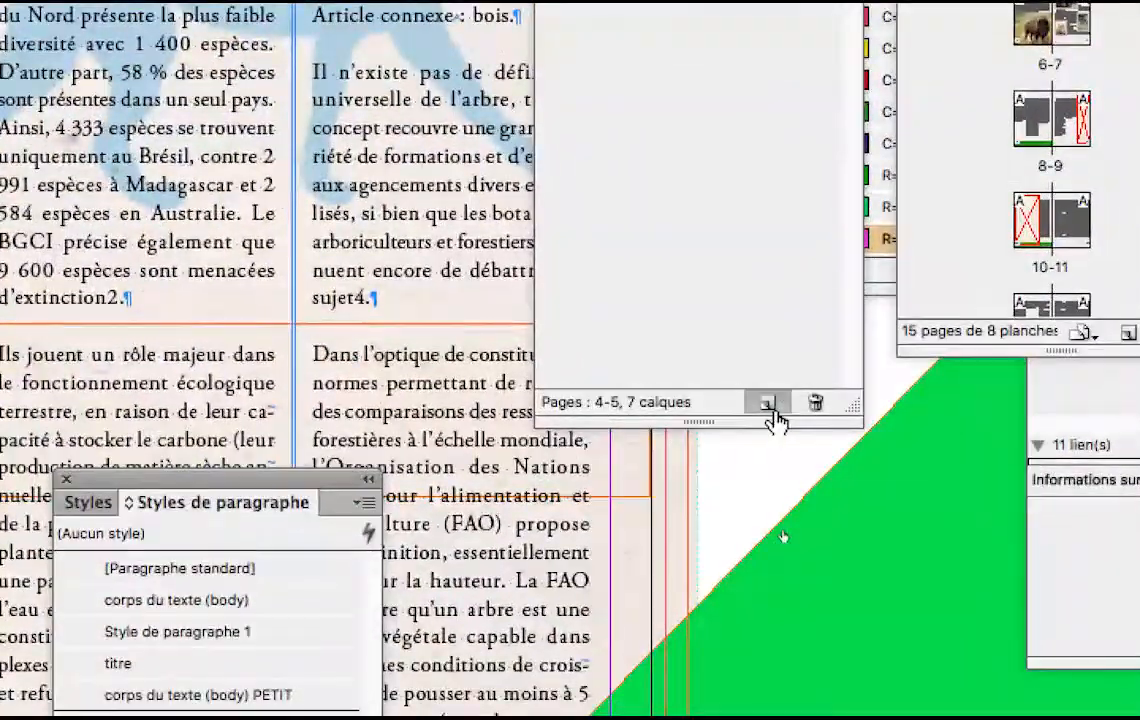
Create a new layer and name it "grand titre"
click(774, 404)
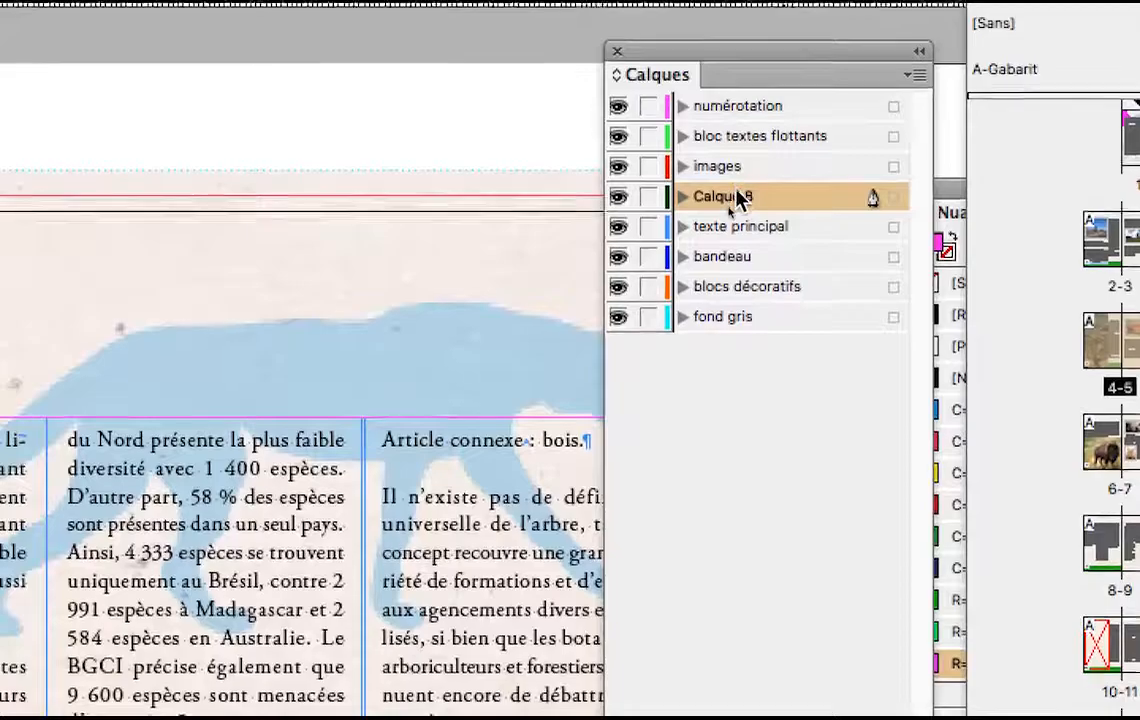
double_click(738, 193)
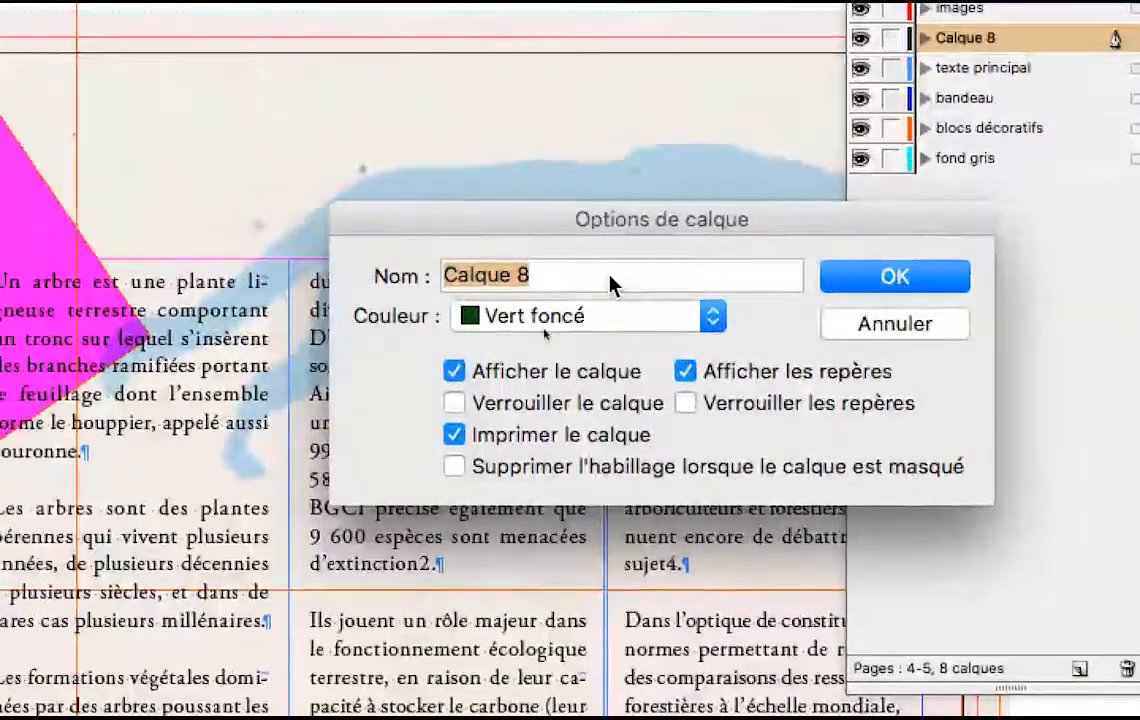
text(g)
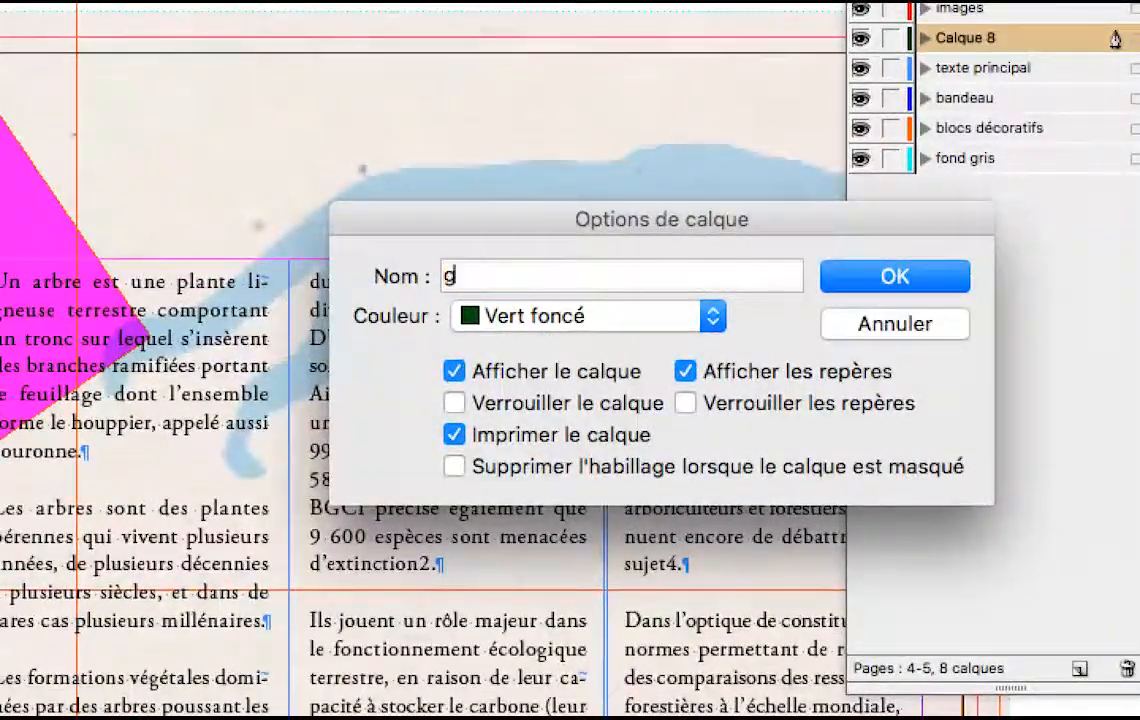
text(rand )
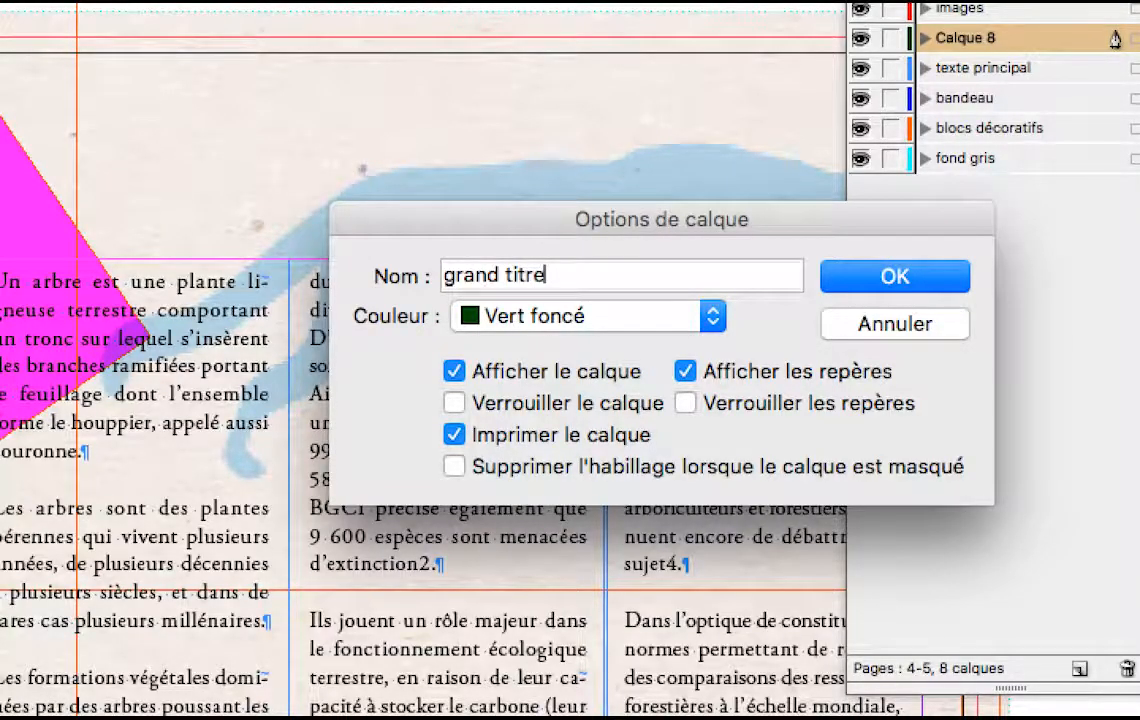
text(titre)
key(Return)
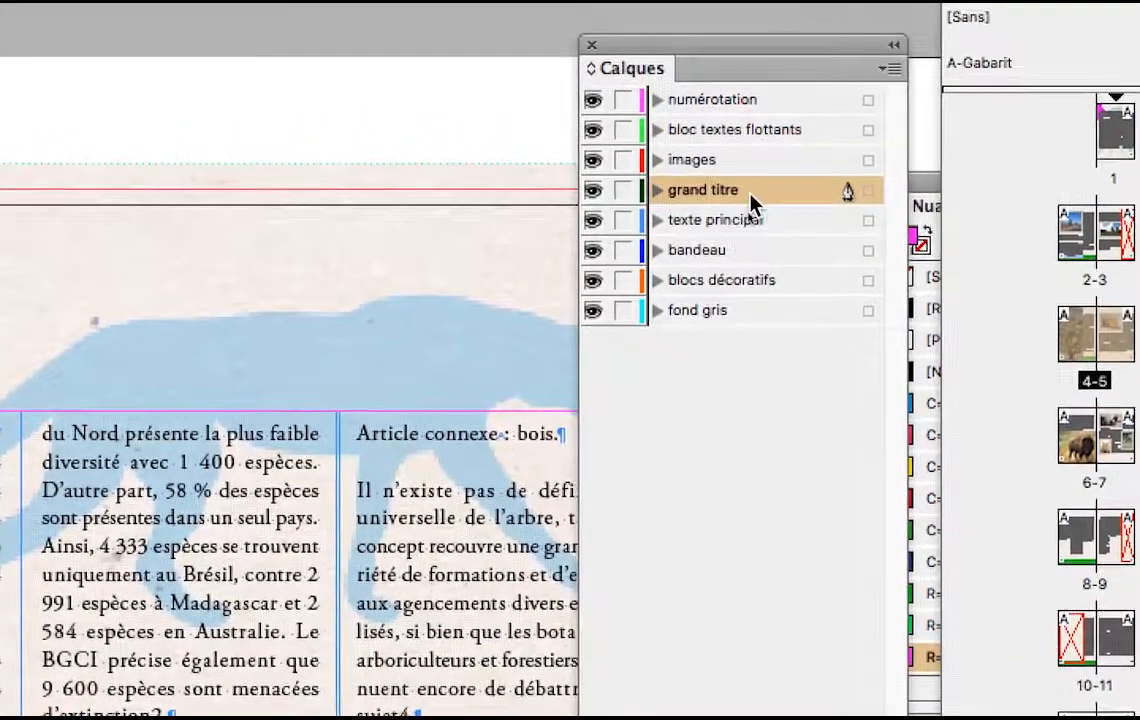
Move the "grand titre" layer directly above "bloc textes flottants" and lock all the other layers
drag(753, 201, 749, 166)
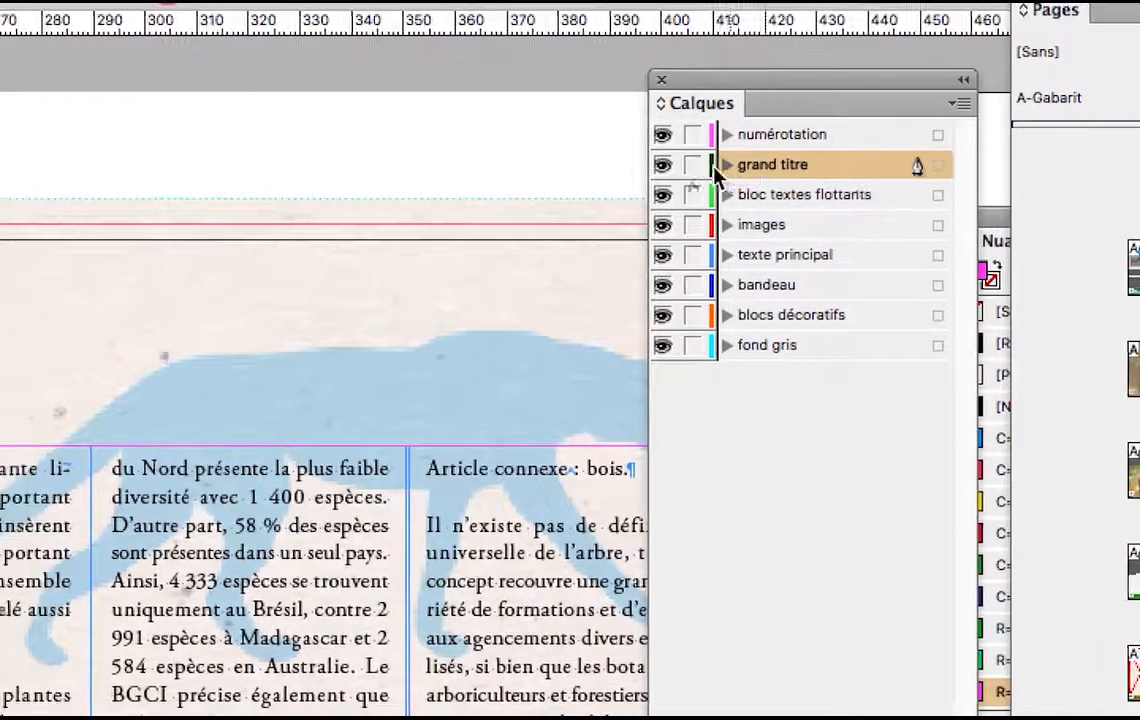
alt+click(707, 166)
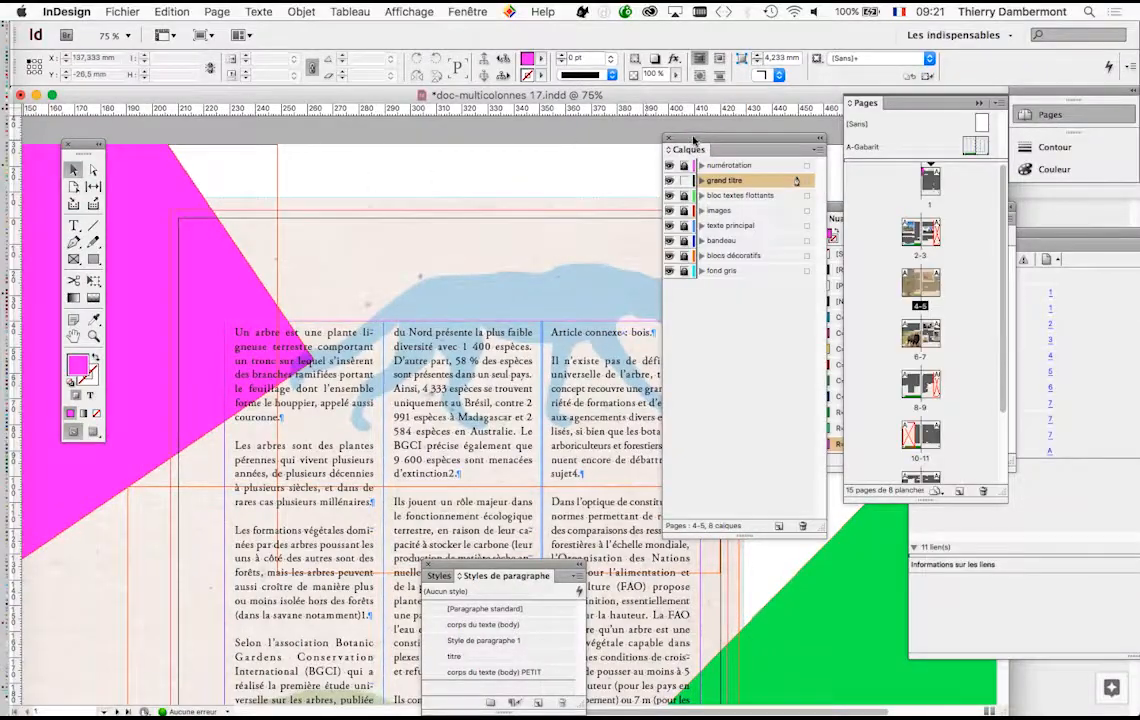
drag(693, 140, 755, 135)
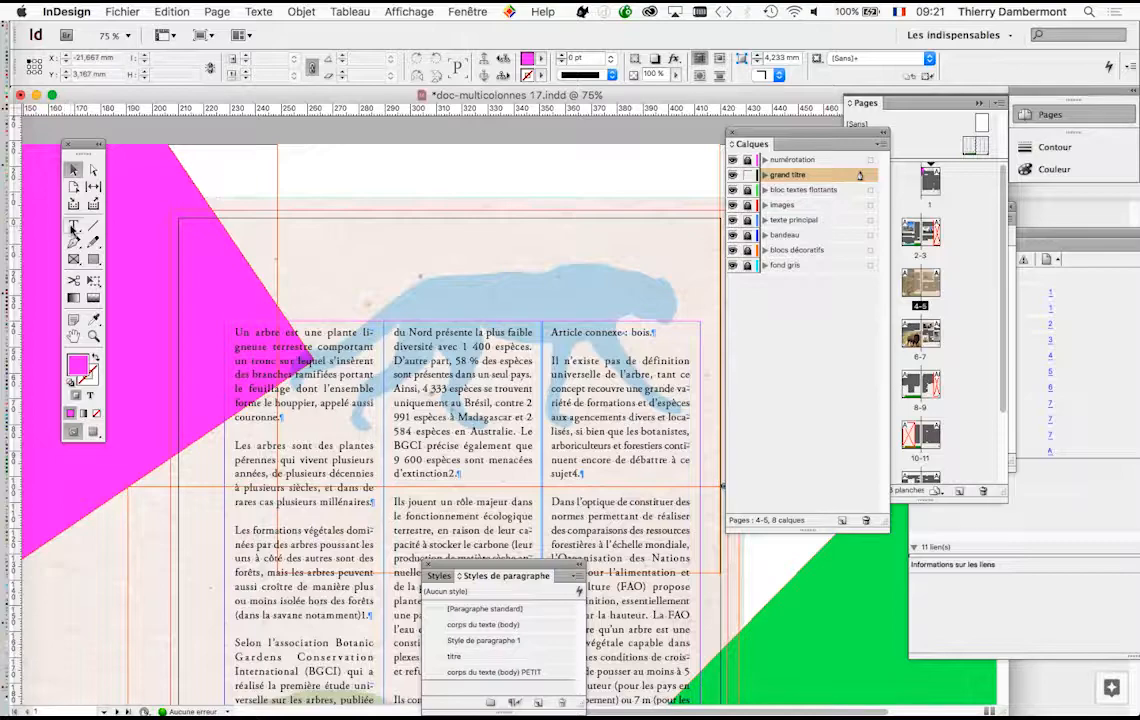
Draw a text frame about 128 × 25 mm above the text columns of page 1, on the "grand titre" layer
key(t)
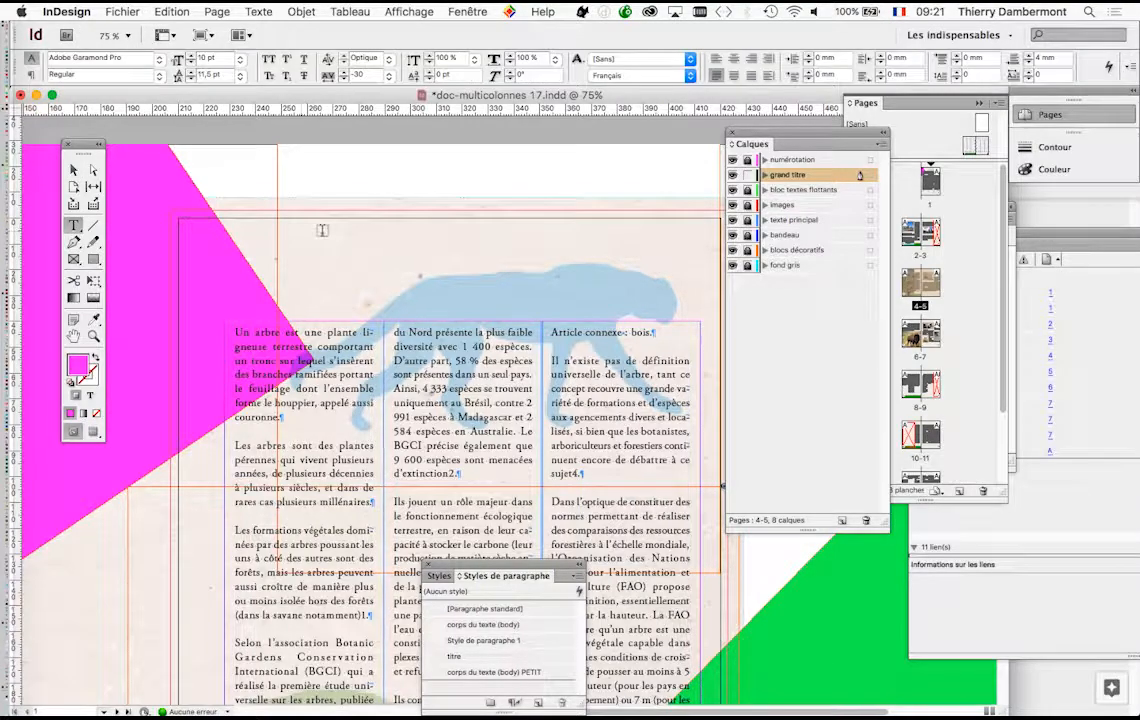
drag(330, 234, 661, 298)
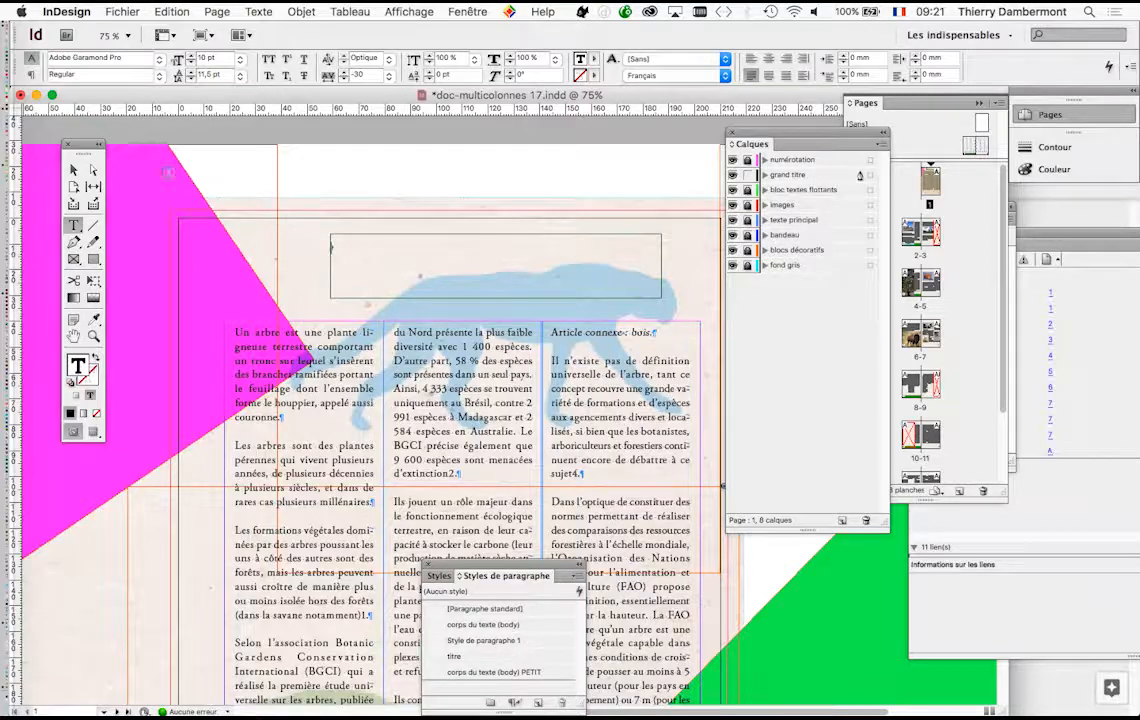
click(75, 170)
Display the Styles d'objet panel and place it below the new text frame, clear of the title area
click(467, 11)
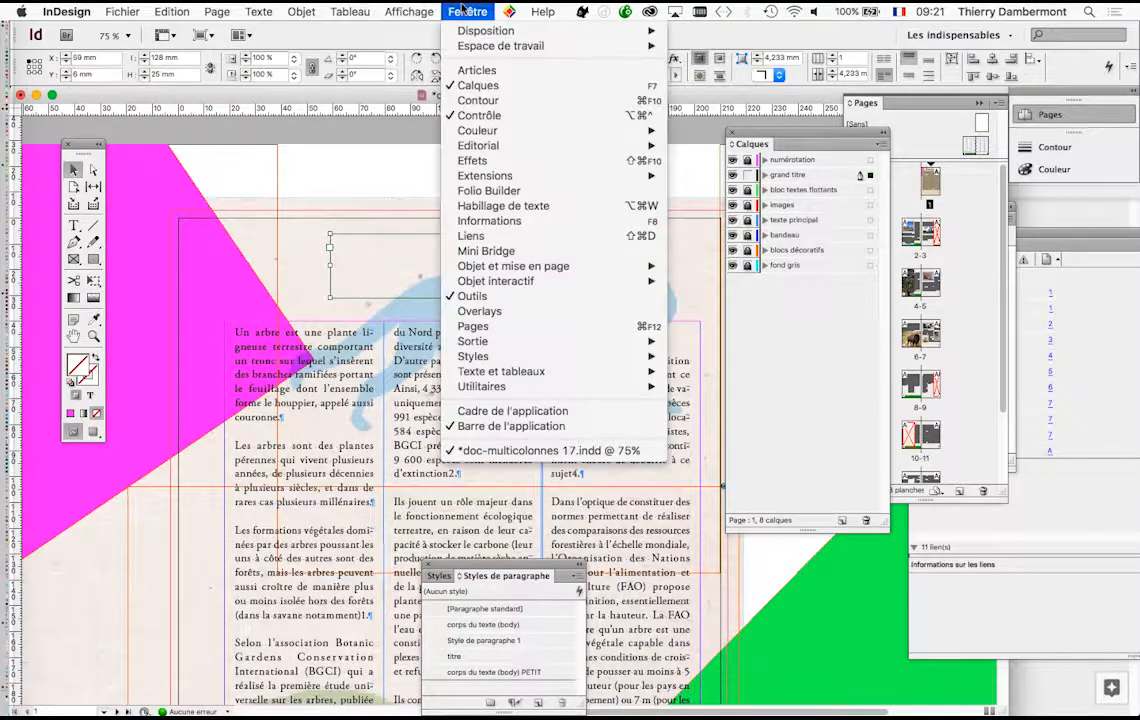
mouse_move(496, 358)
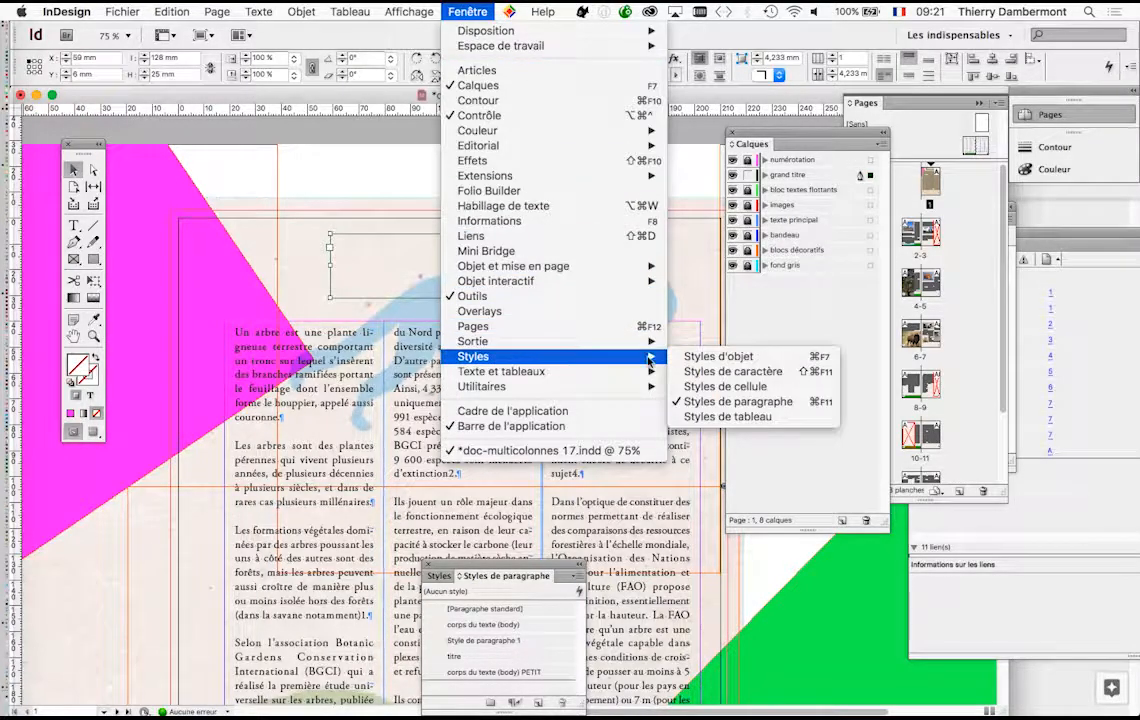
click(692, 357)
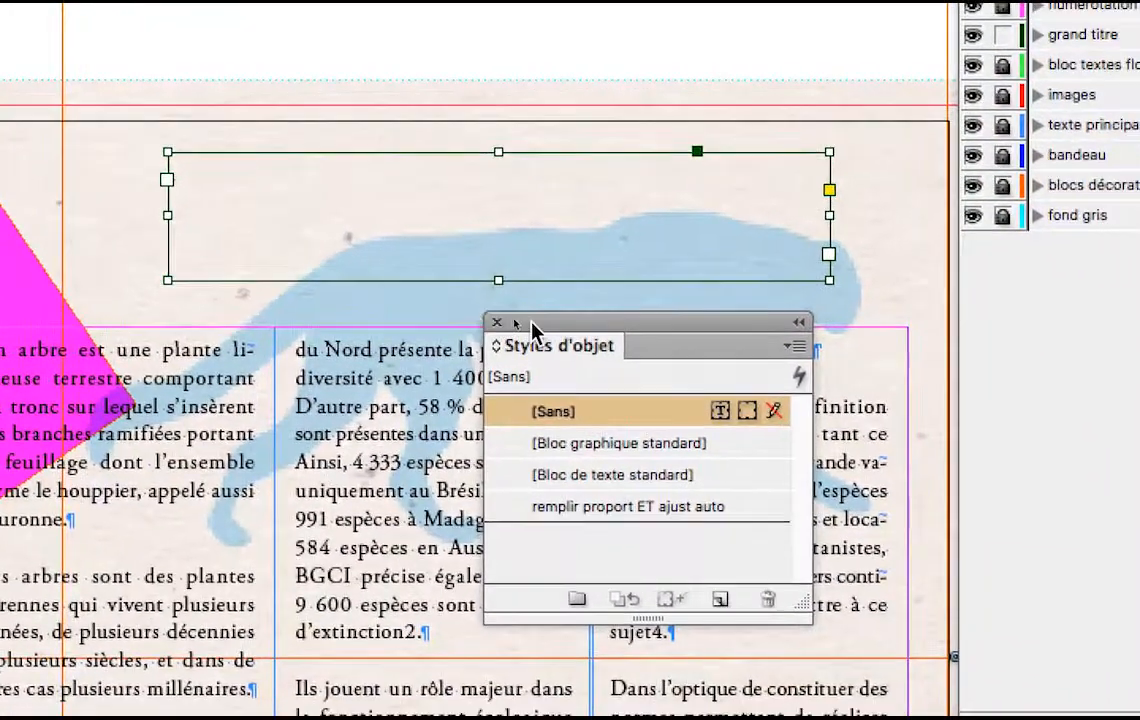
drag(621, 338, 297, 428)
drag(422, 362, 90, 362)
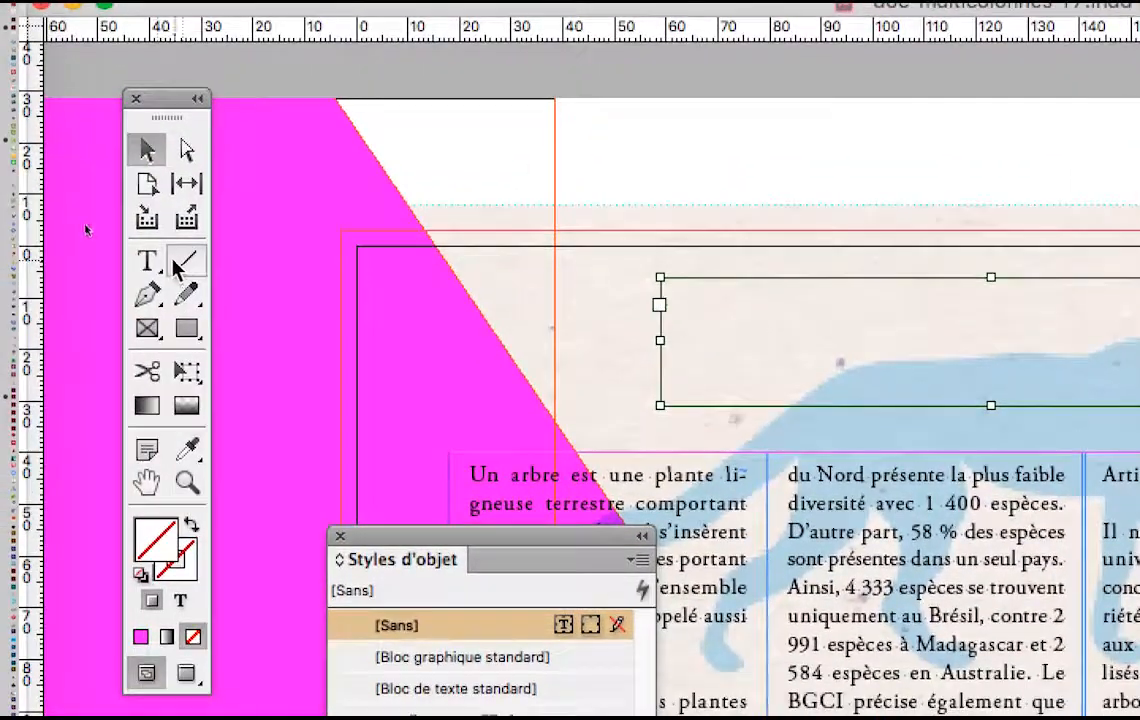
Move the Styles de paragraphe panel near the title frame and enter the text "Arbres" in the frame
click(155, 262)
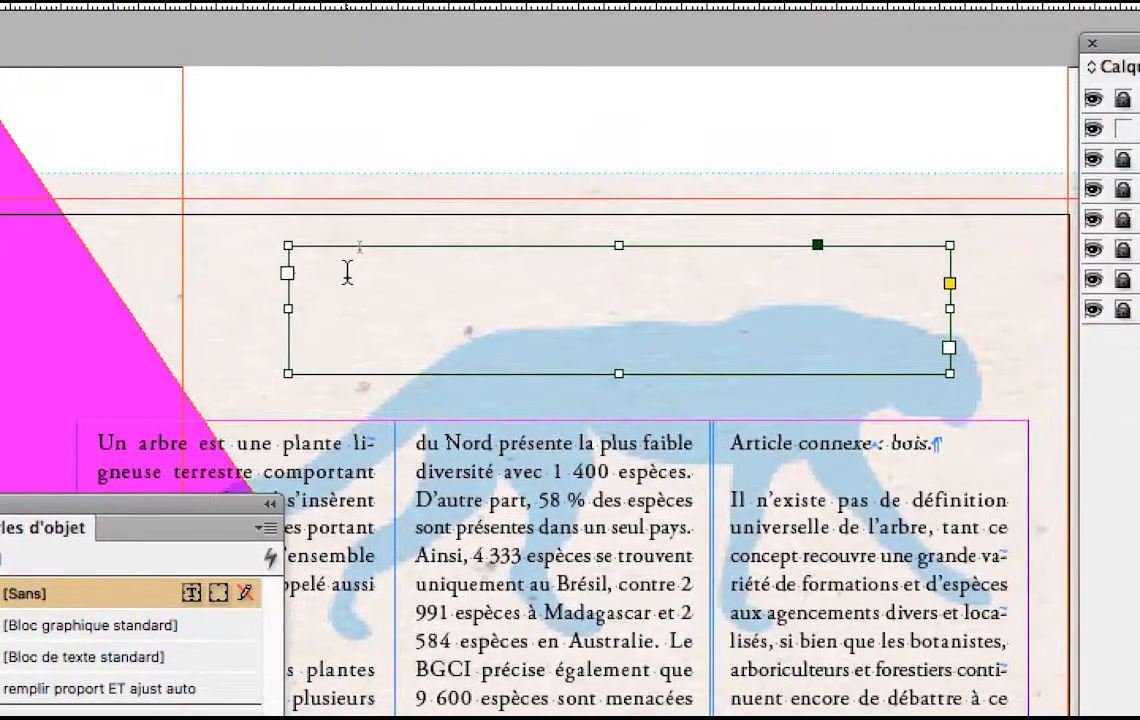
click(445, 282)
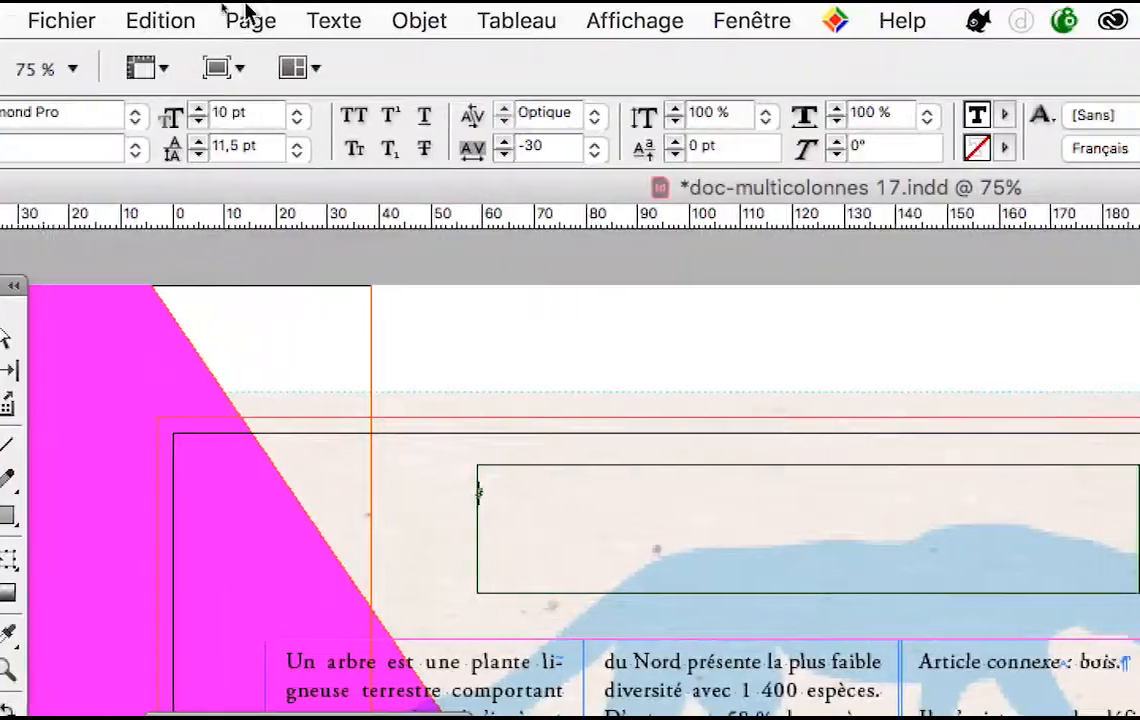
click(322, 20)
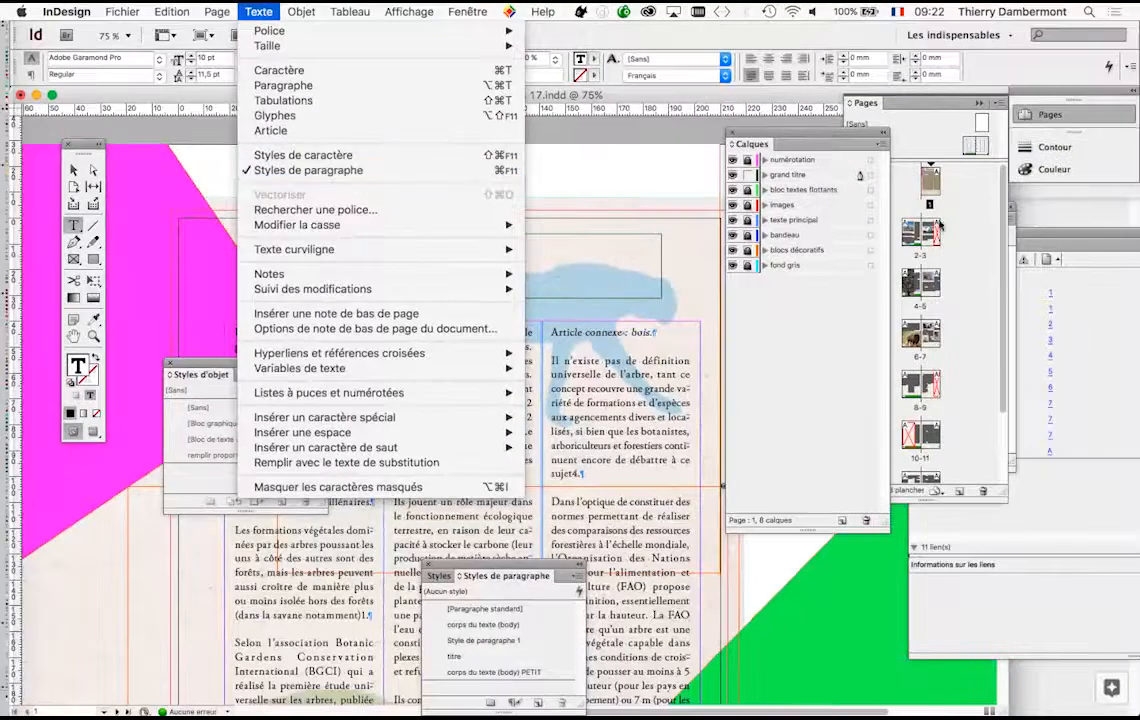
drag(481, 572, 469, 213)
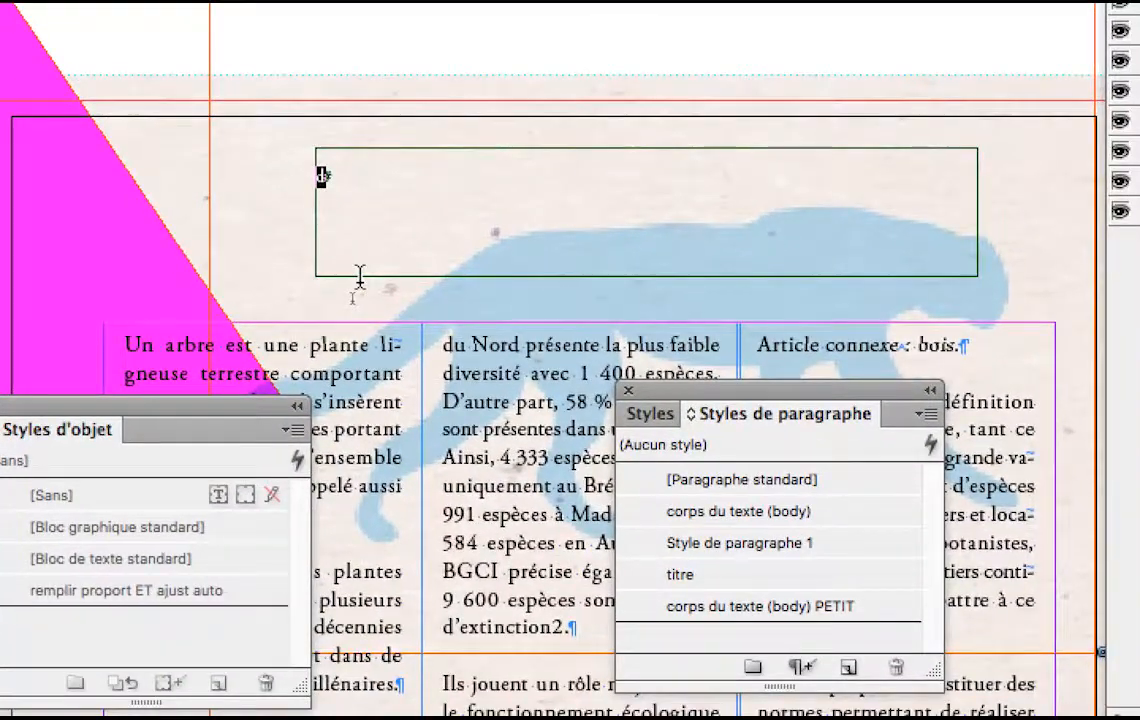
text(Arbres)
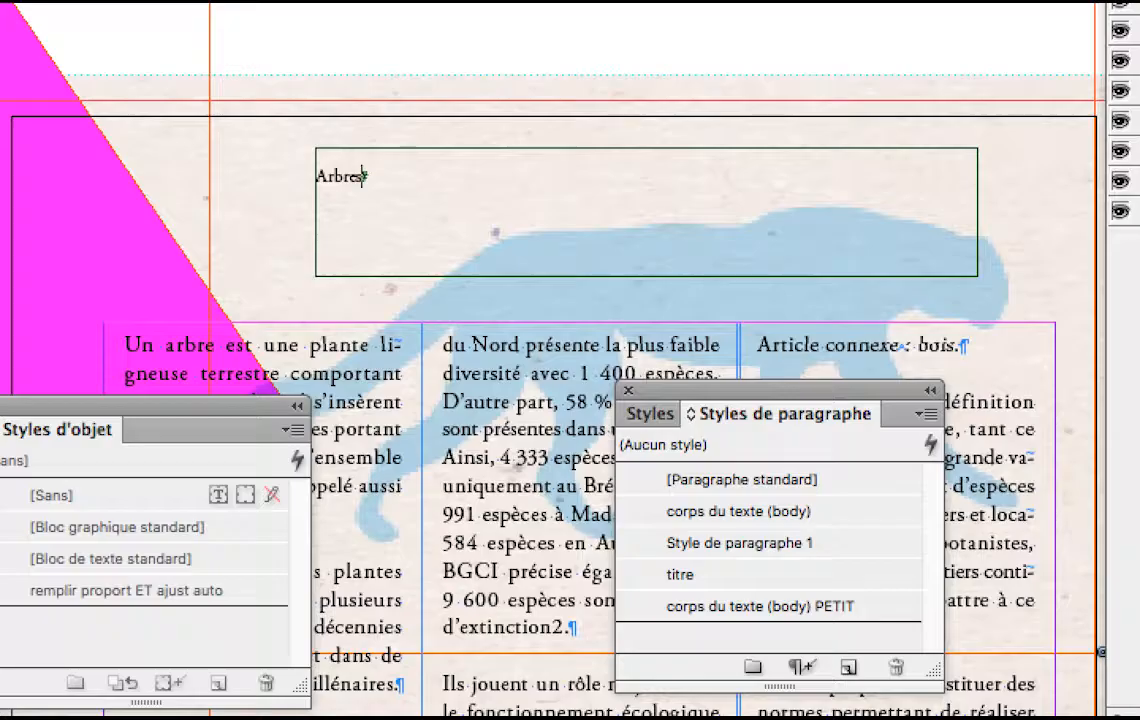
Shrink the title frame to fit tightly around the word "Arbres"
key(Escape)
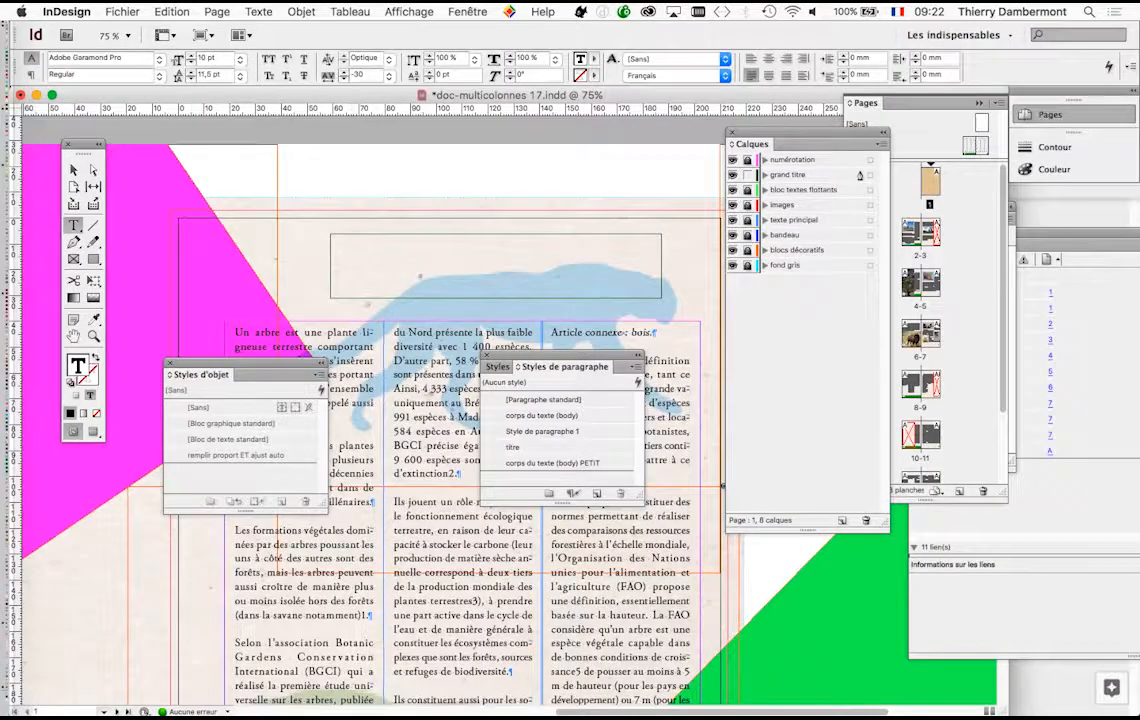
key(Escape)
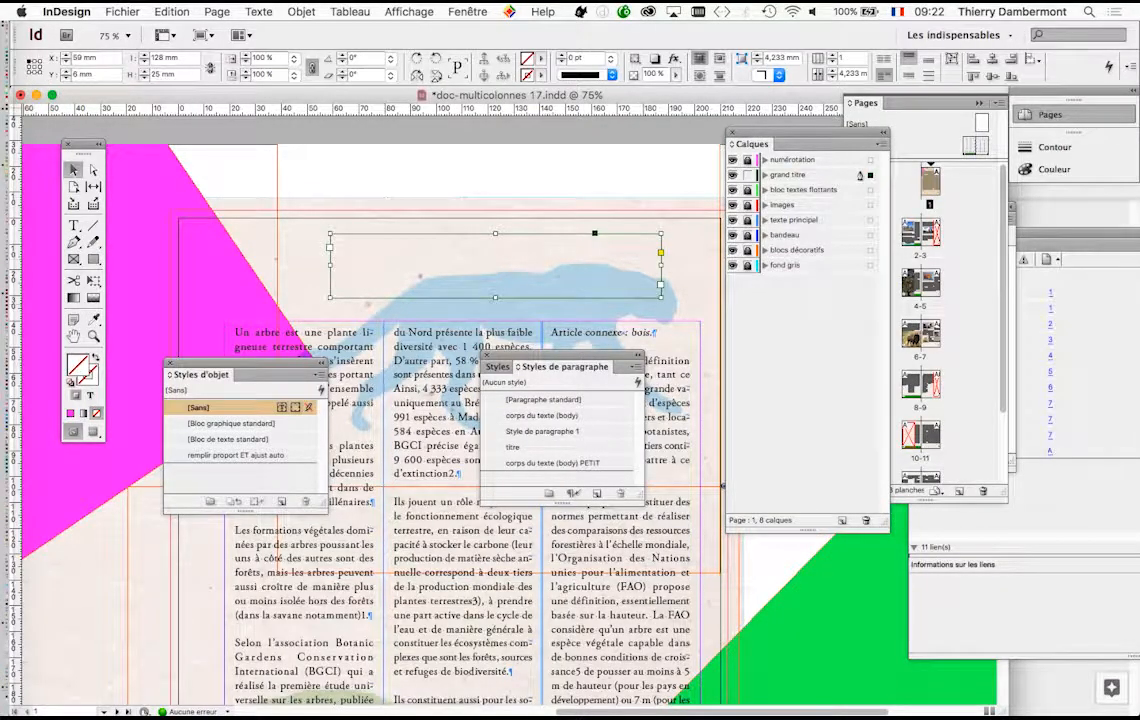
drag(660, 285, 605, 281)
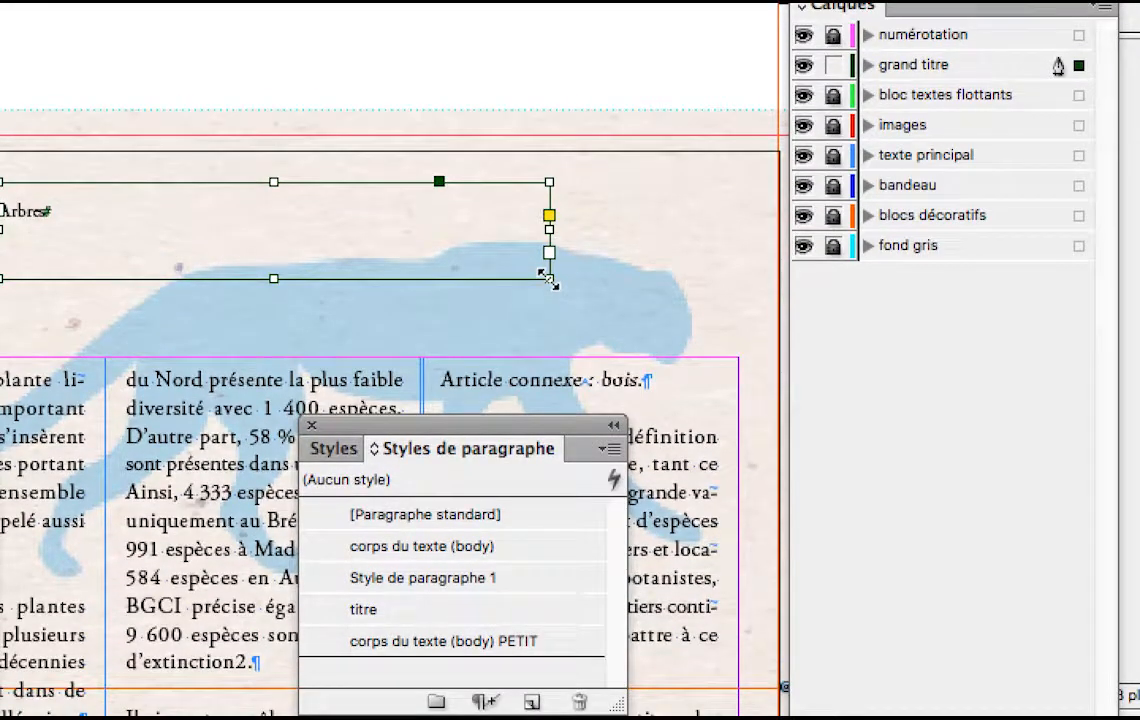
double_click(549, 278)
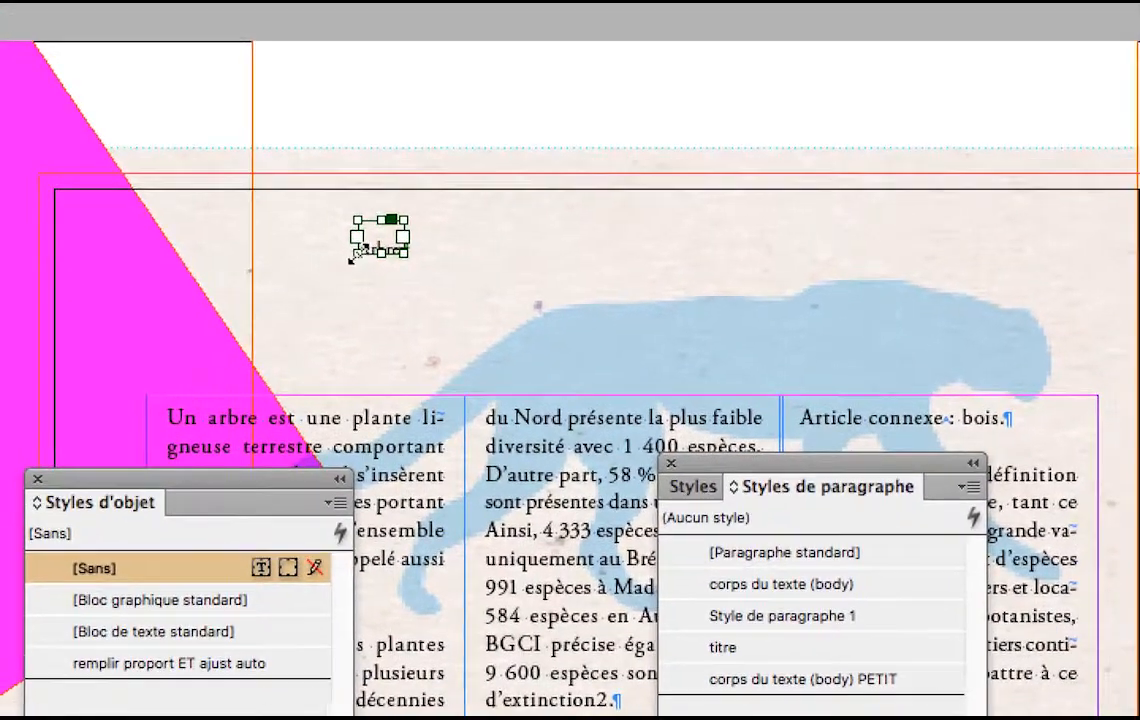
Examine the title frame's general and baseline settings in the text frame options, leaving them unmodified
scroll(360, 256, up, 2)
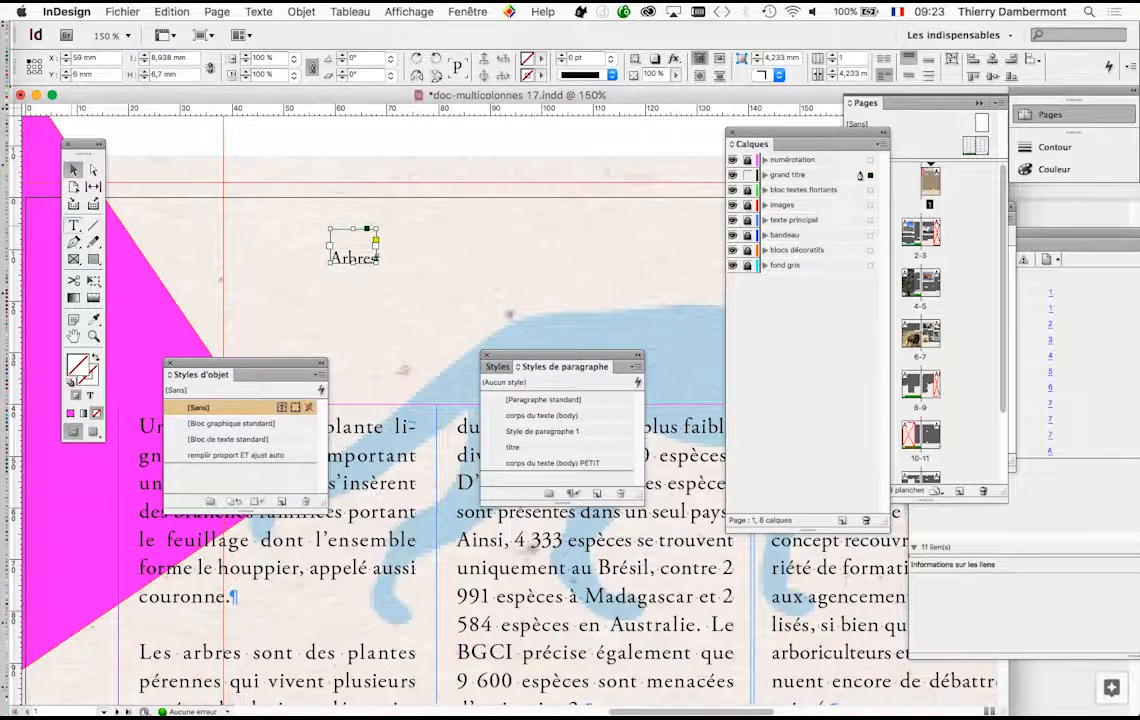
click(73, 225)
key(super+equal)
key(super+equal)
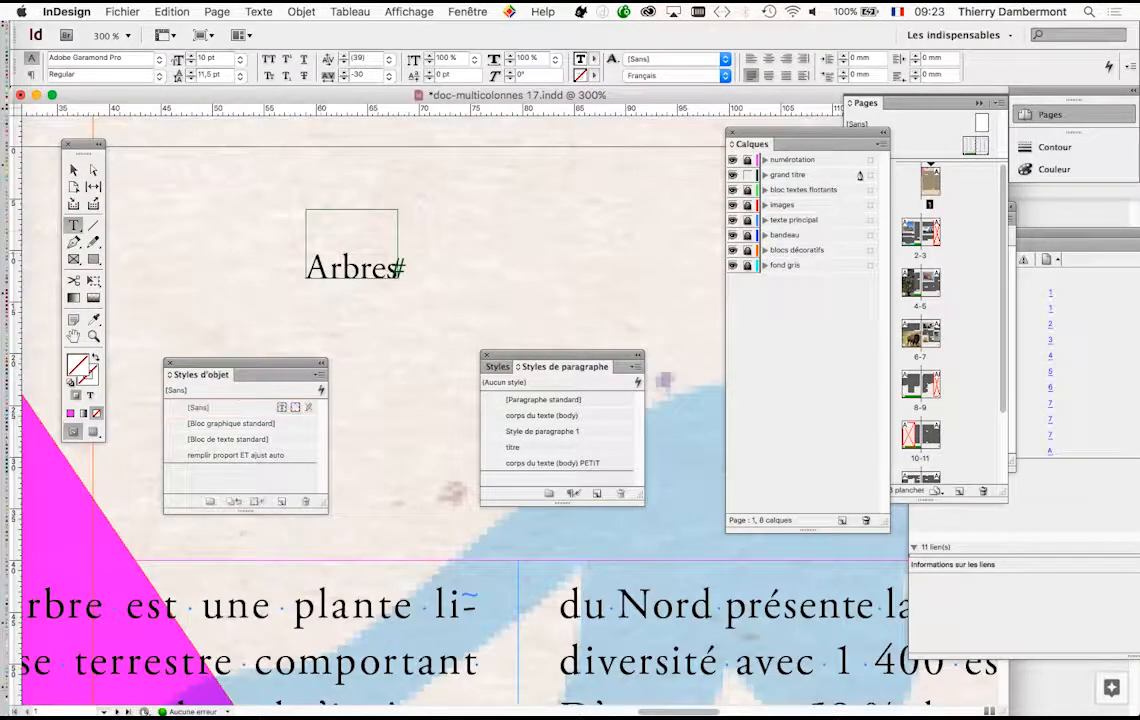
click(388, 266)
key(Escape)
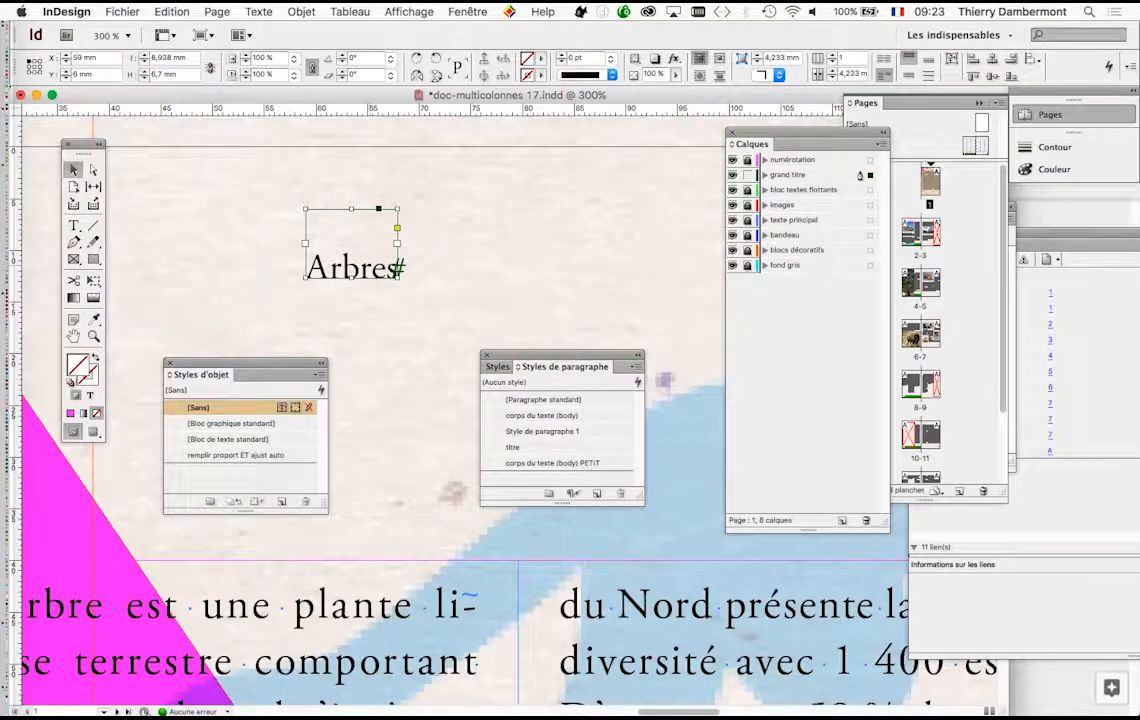
click(302, 11)
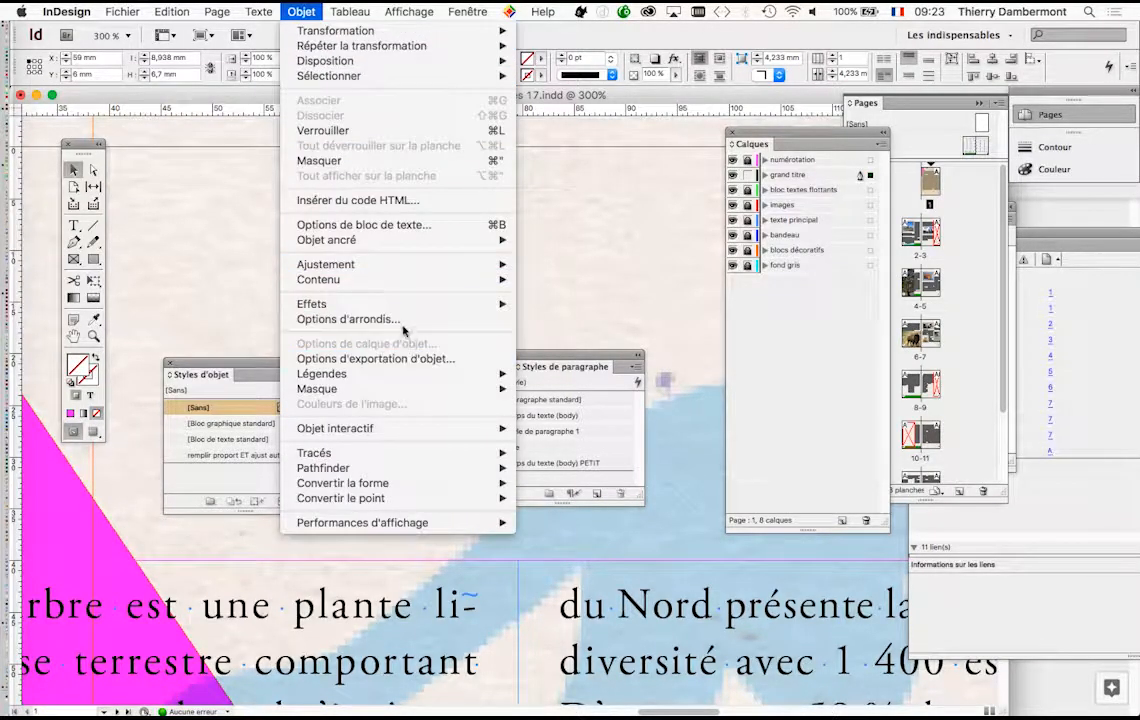
click(400, 224)
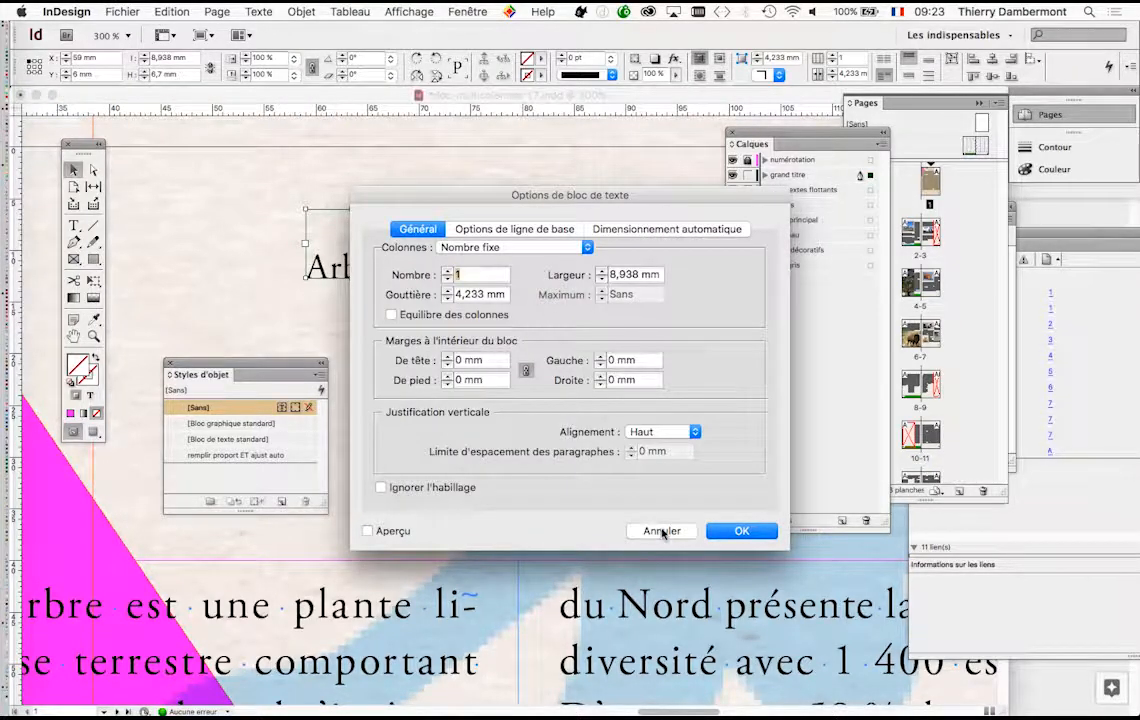
click(507, 230)
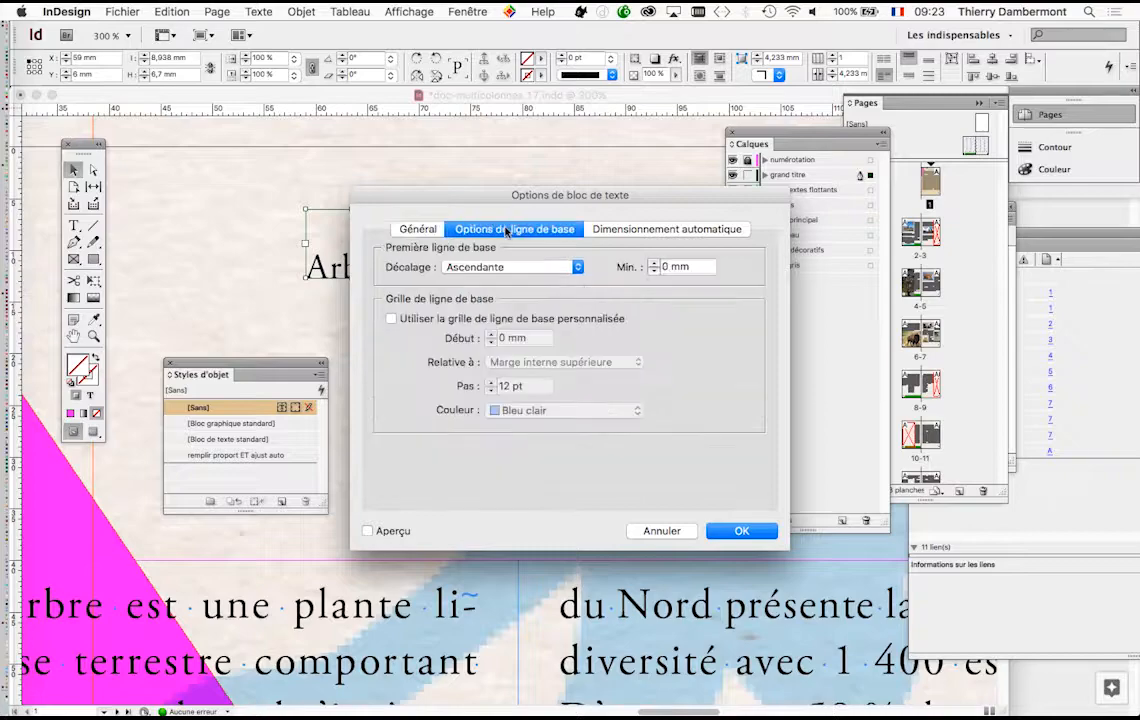
click(420, 230)
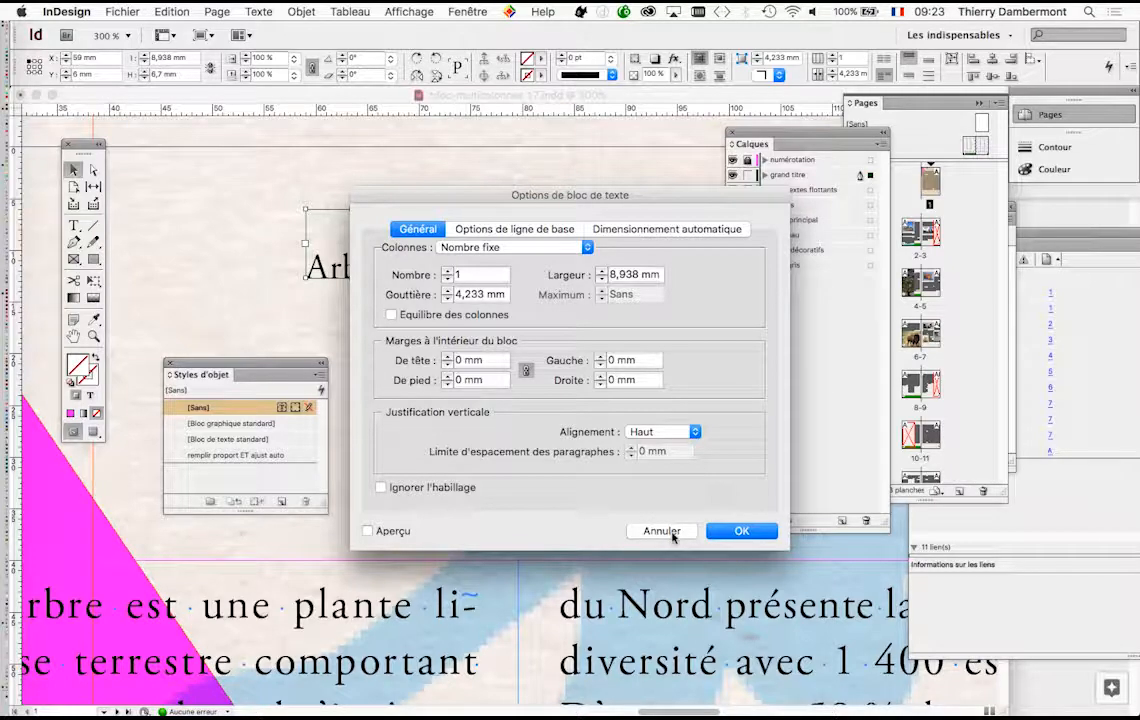
click(662, 531)
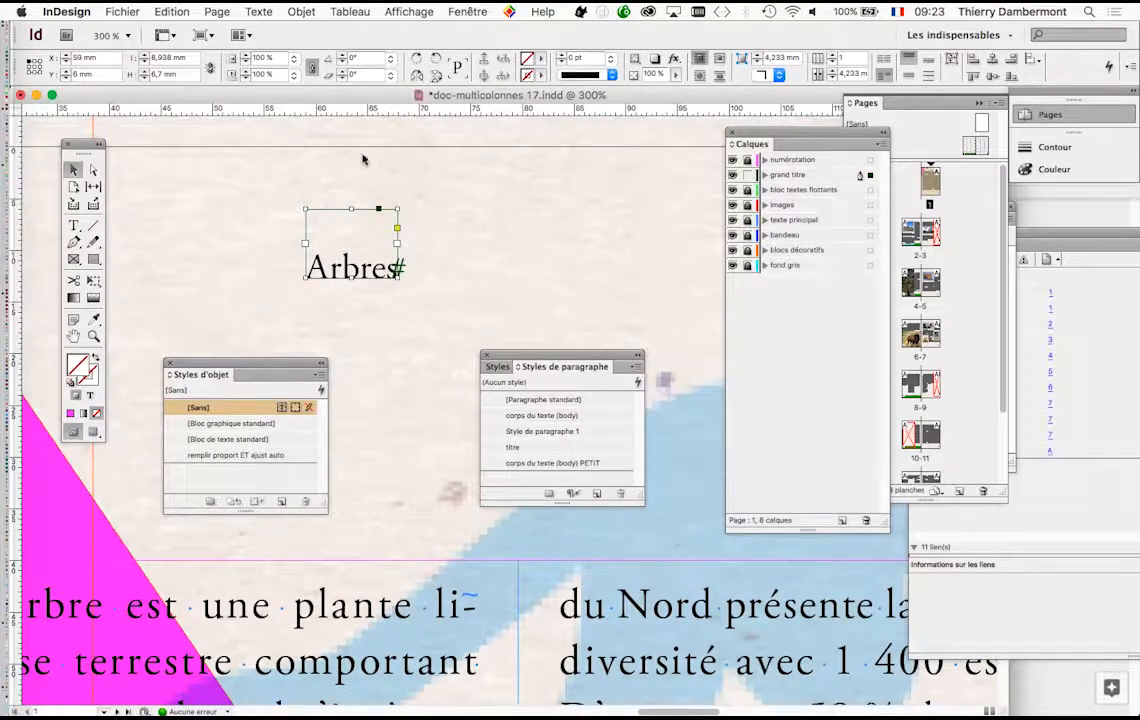
Release the title paragraph from the baseline grid and fit the frame to its text
click(254, 10)
click(270, 88)
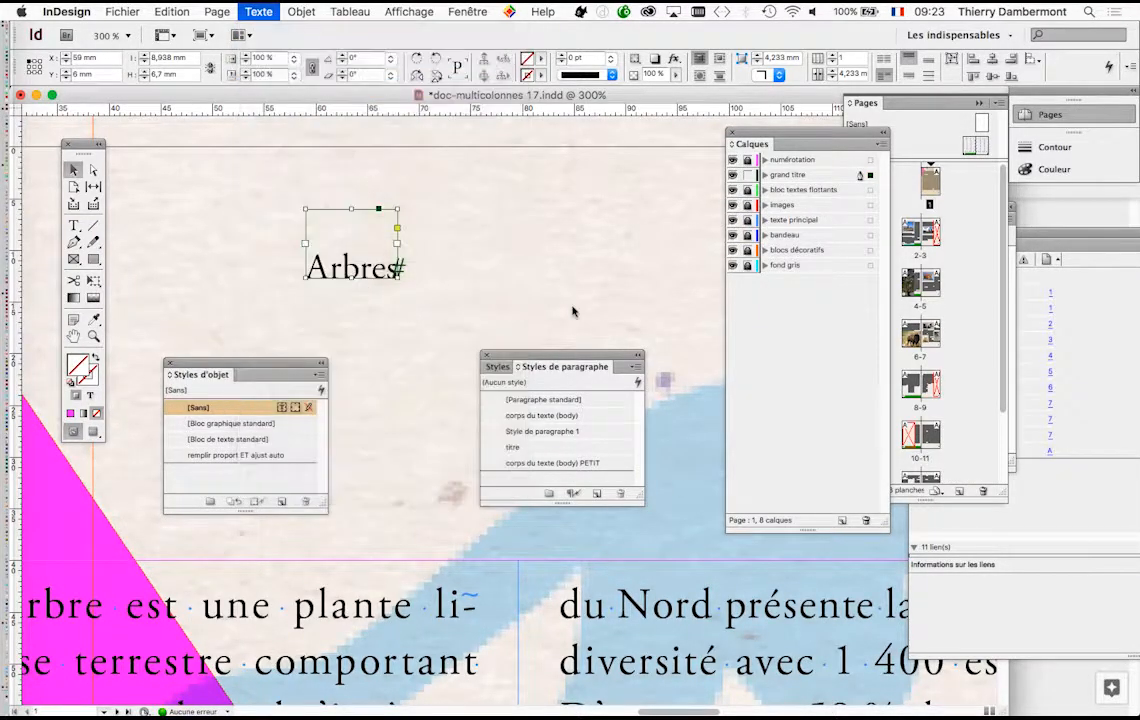
drag(617, 311, 215, 129)
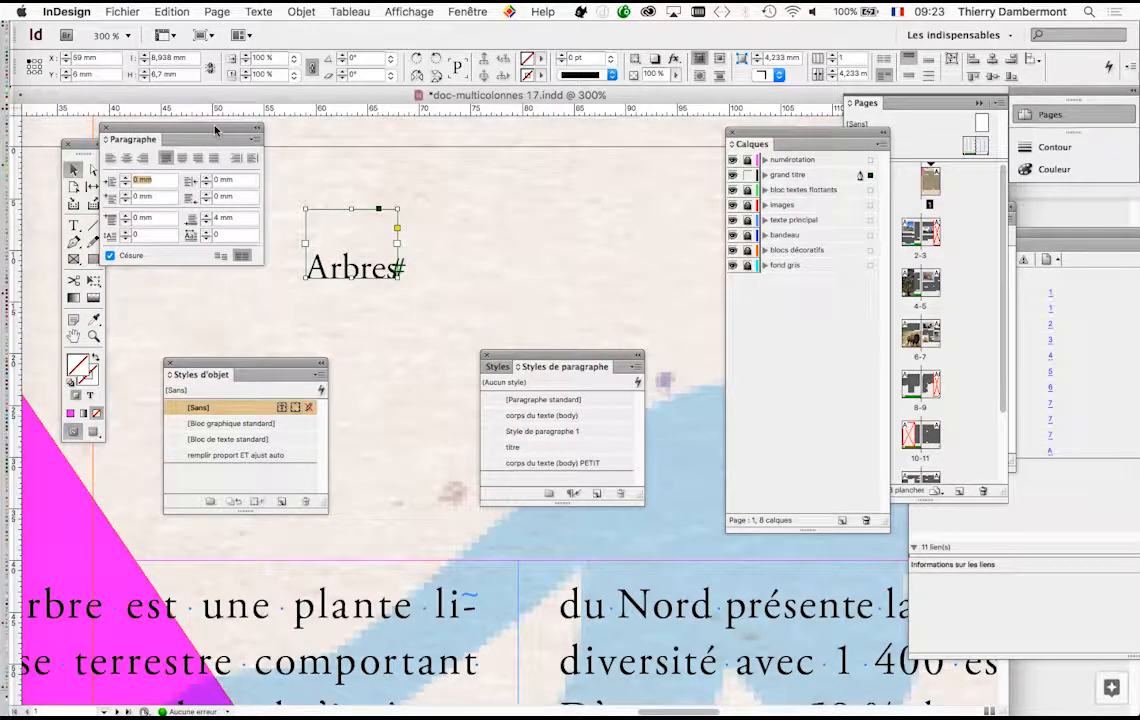
click(241, 257)
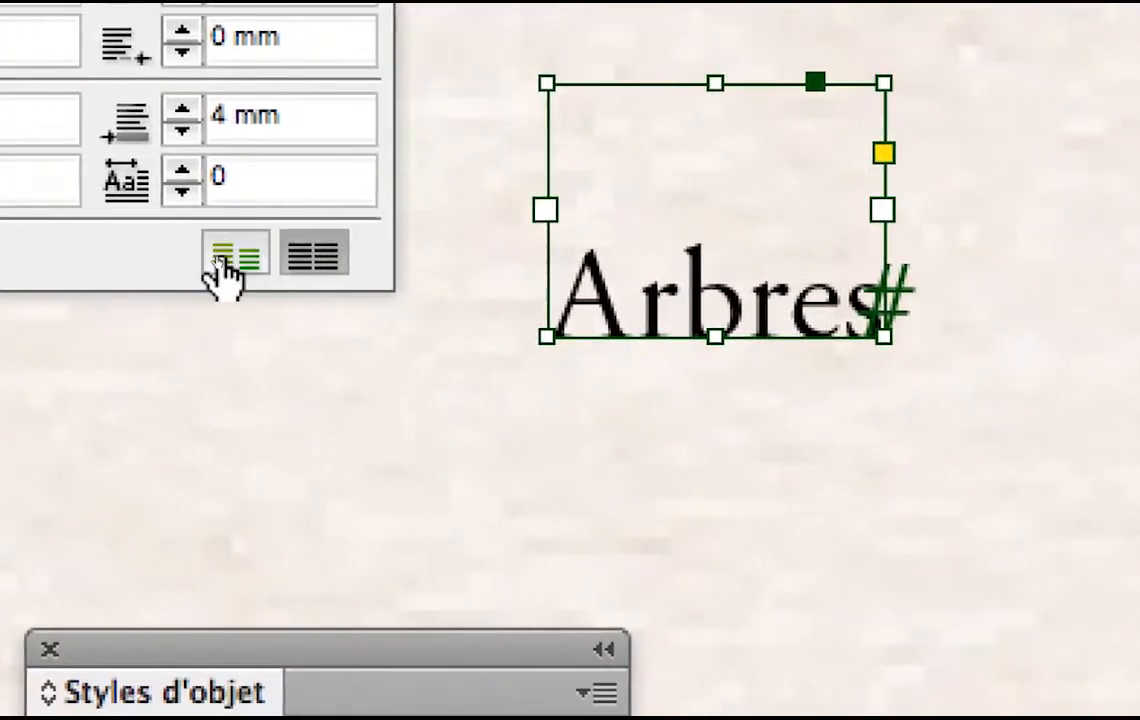
click(323, 272)
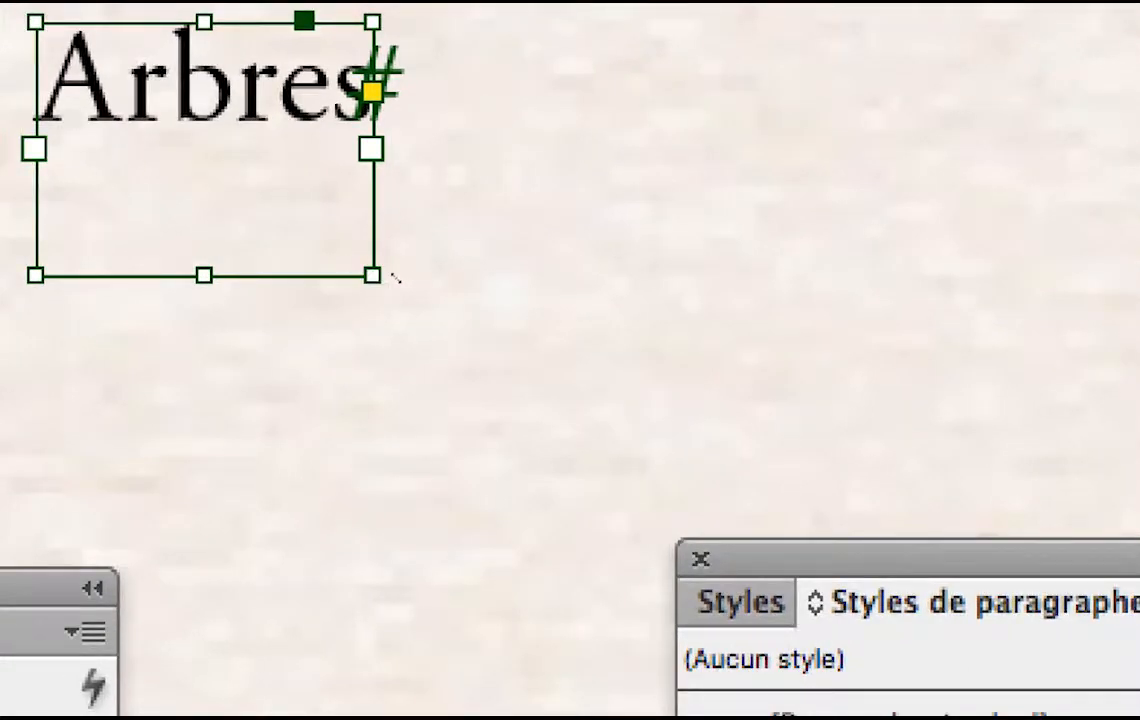
double_click(372, 275)
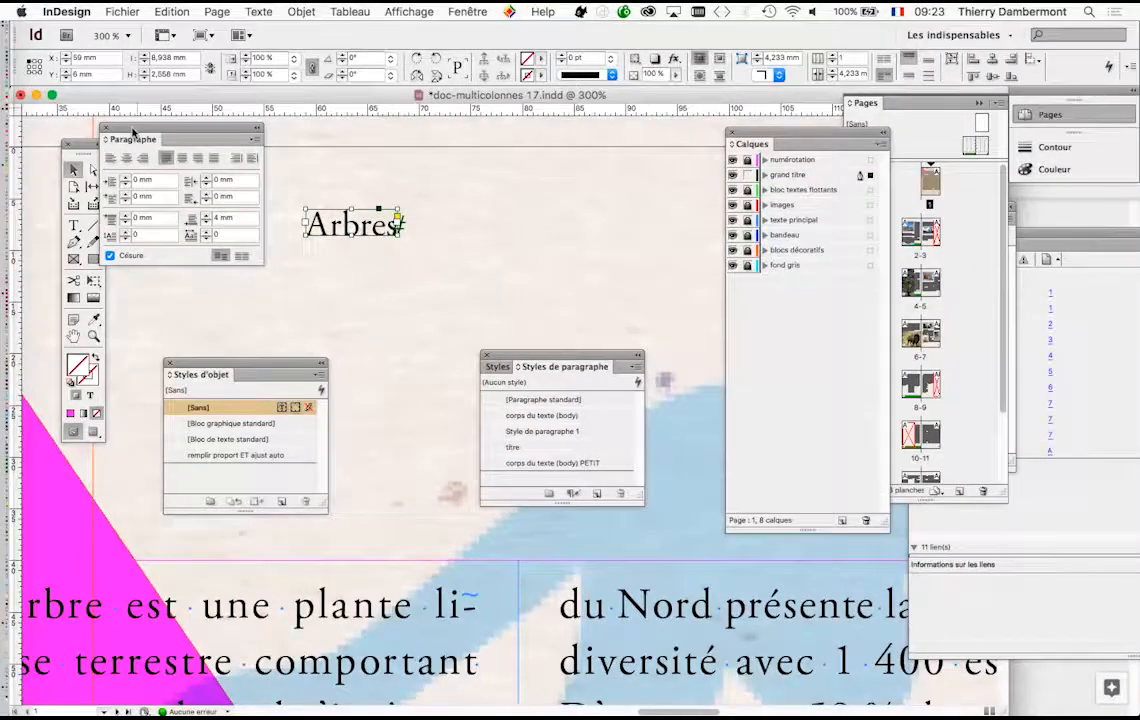
Move the Paragraphe and Styles de paragraphe panels clear of the title and scale the frame with its text to about 89 × 25 mm
drag(133, 131, 110, 557)
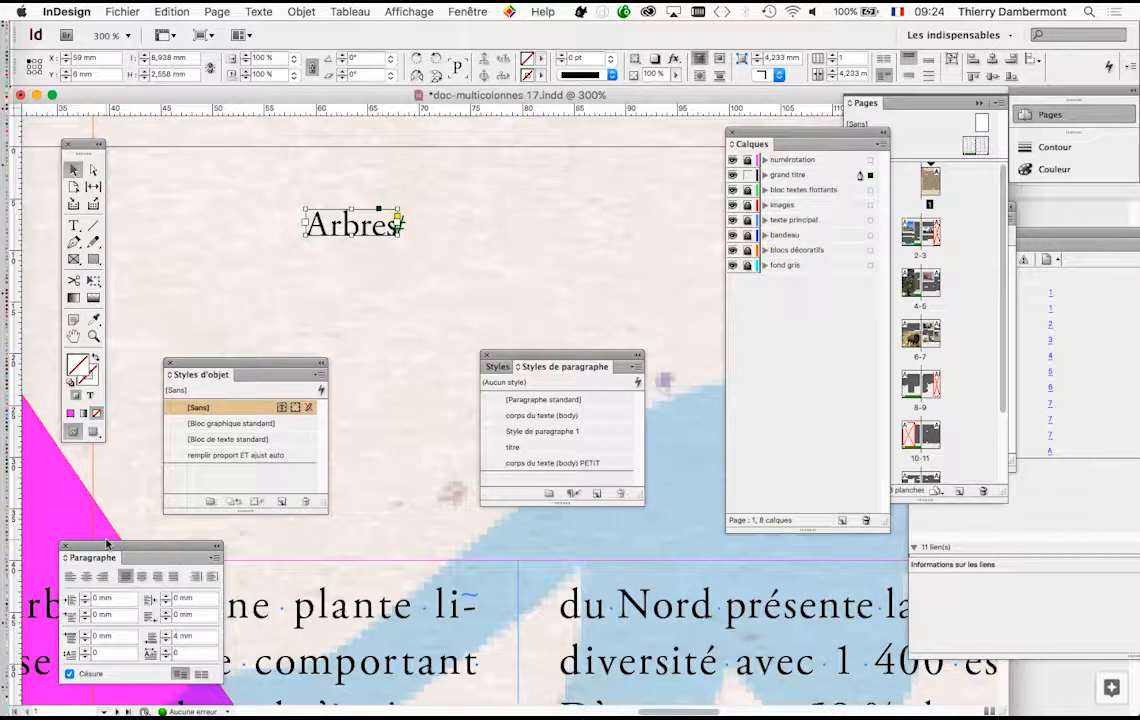
scroll(358, 353, down, 3)
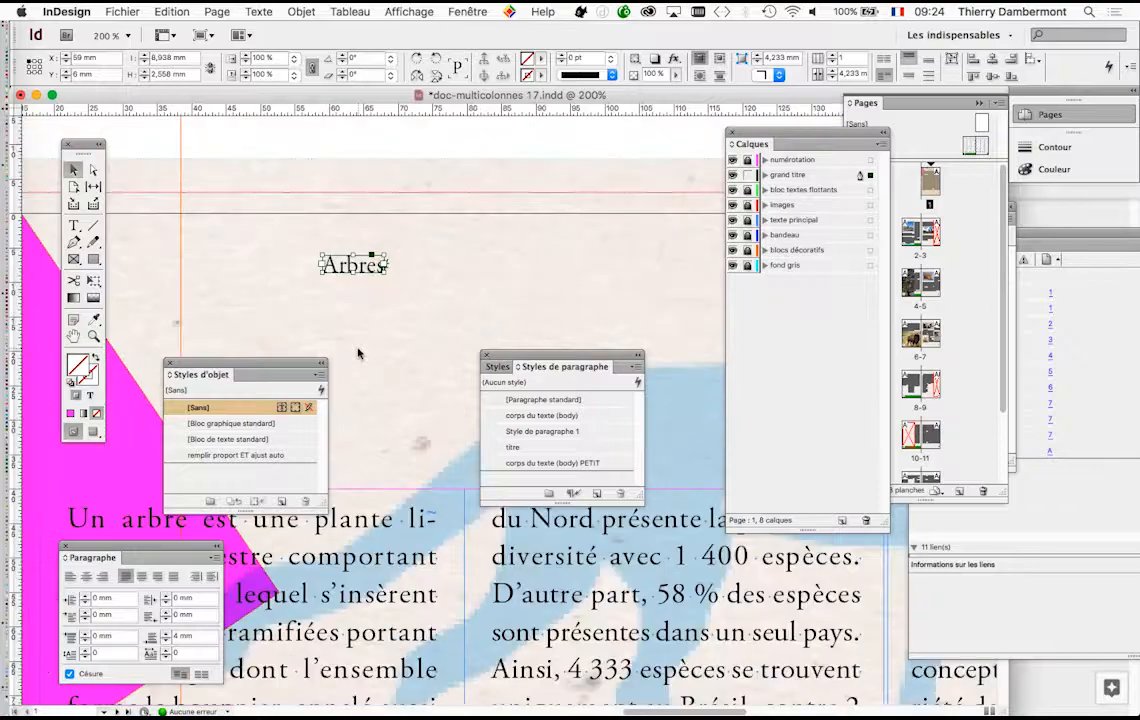
drag(548, 360, 587, 585)
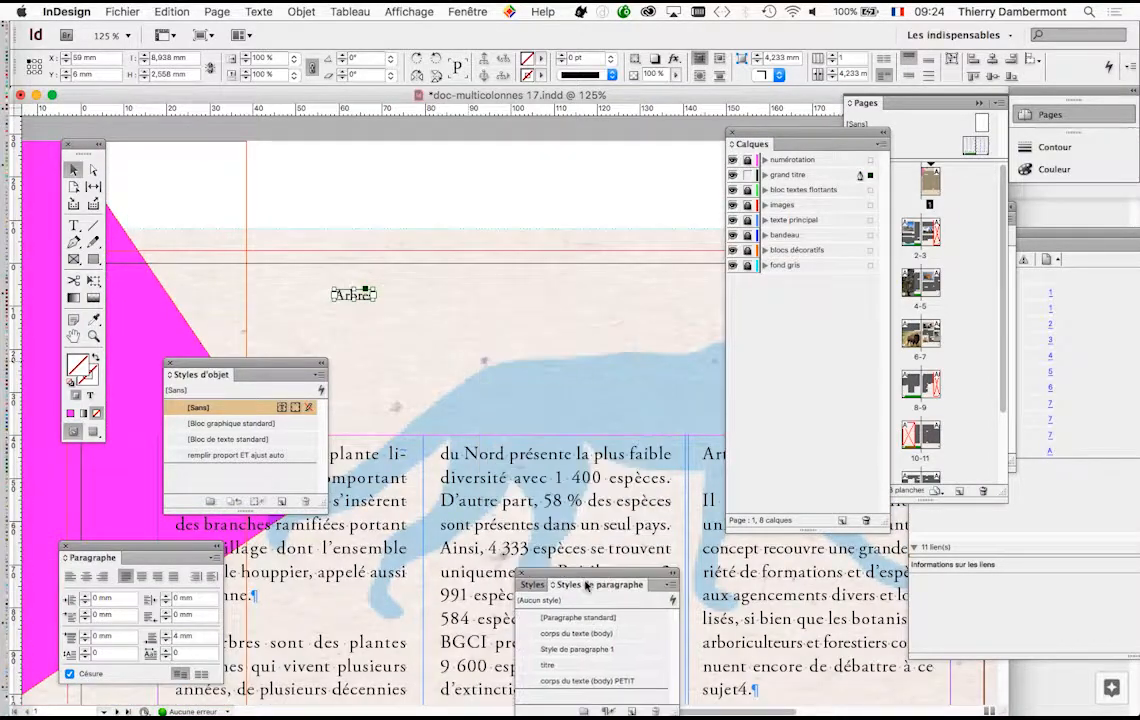
drag(525, 344, 426, 256)
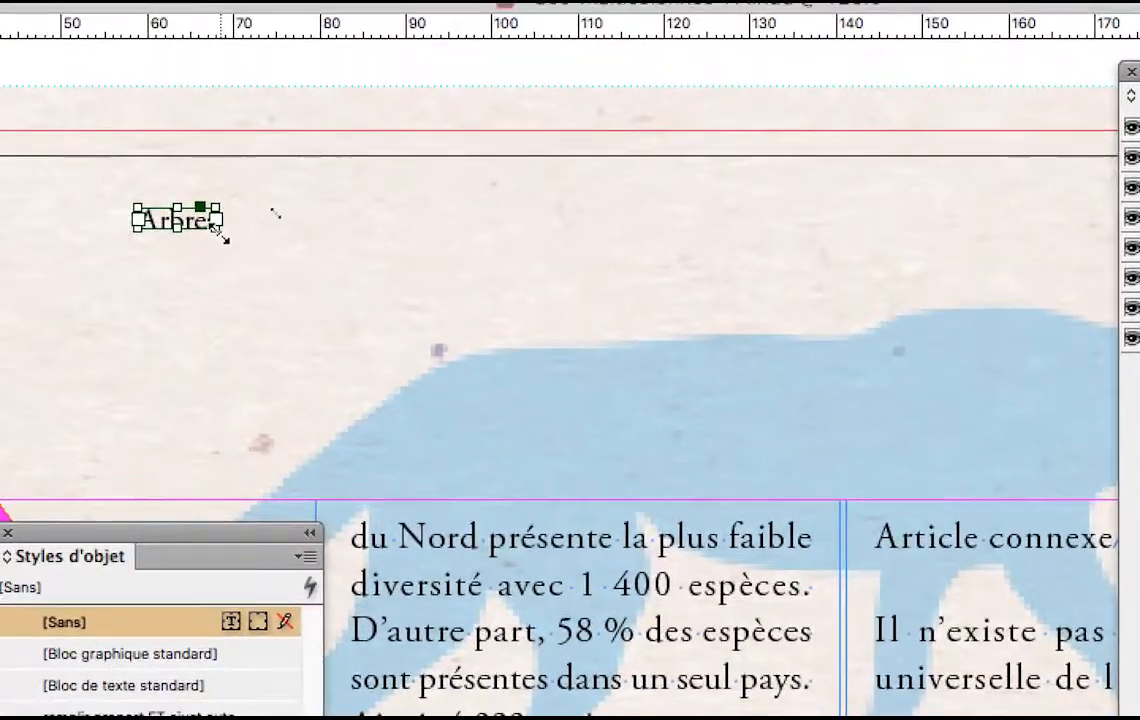
drag(220, 235, 693, 462)
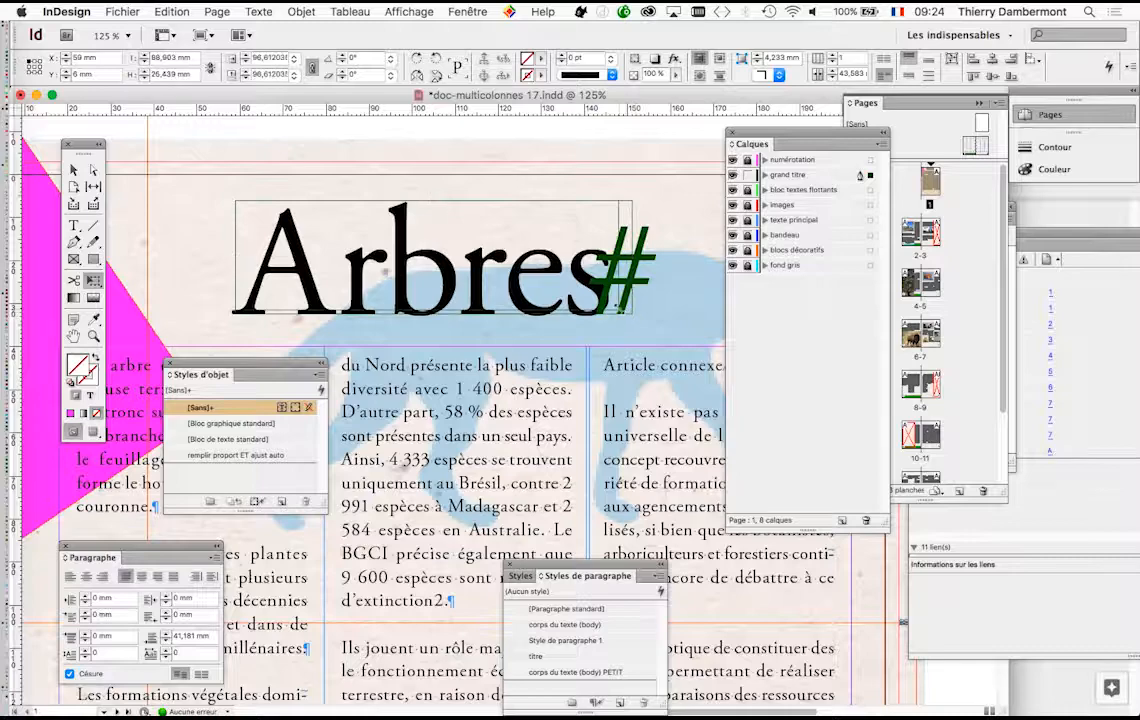
Move the Calques panel below the title and place the Nuancier panel beside it for colouring the title text
key(super+minus)
key(super+minus)
key(super+minus)
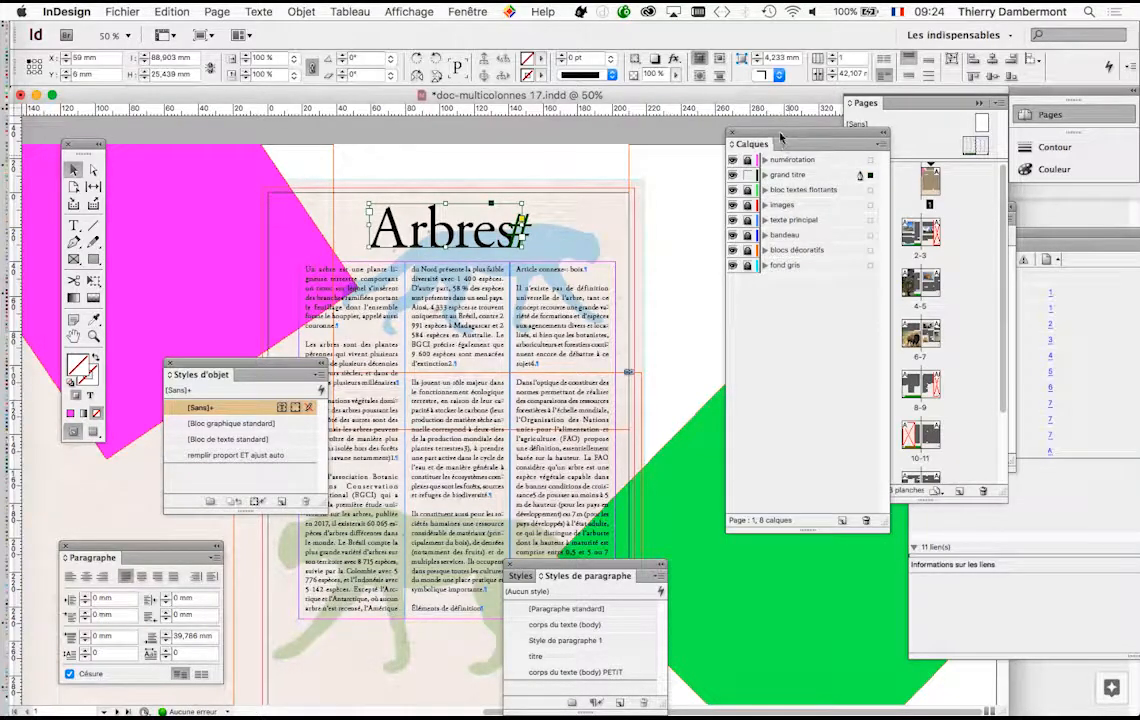
drag(781, 137, 685, 137)
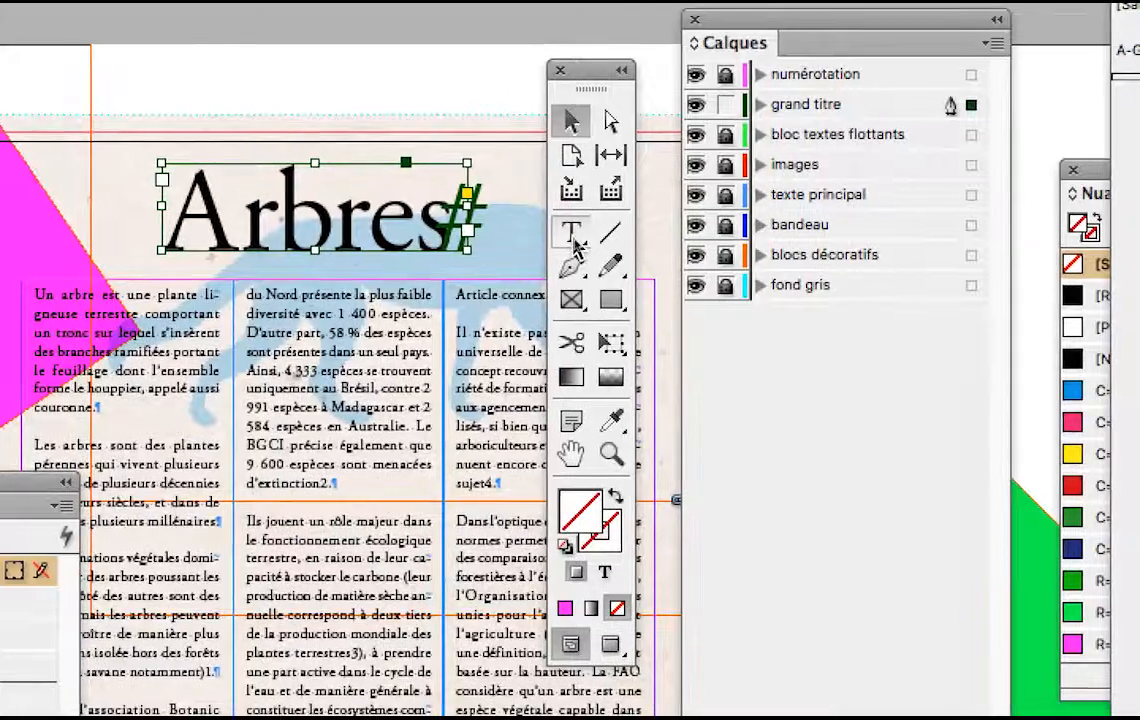
click(572, 236)
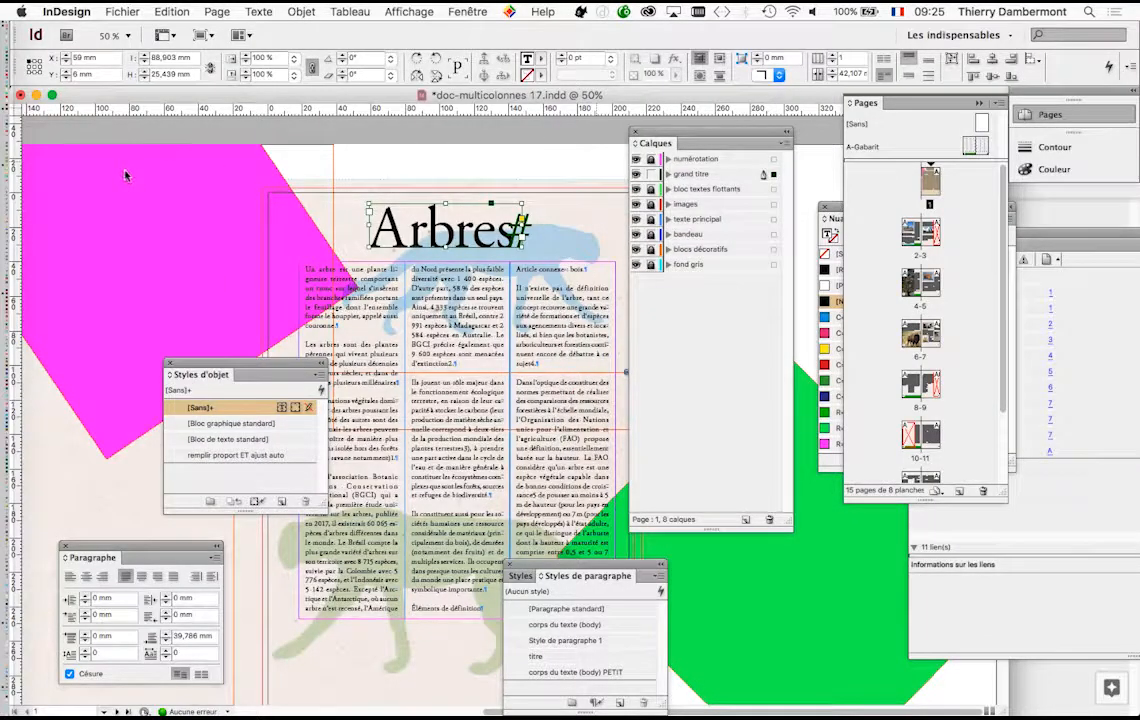
drag(125, 175, 117, 176)
drag(736, 137, 436, 359)
drag(836, 219, 588, 183)
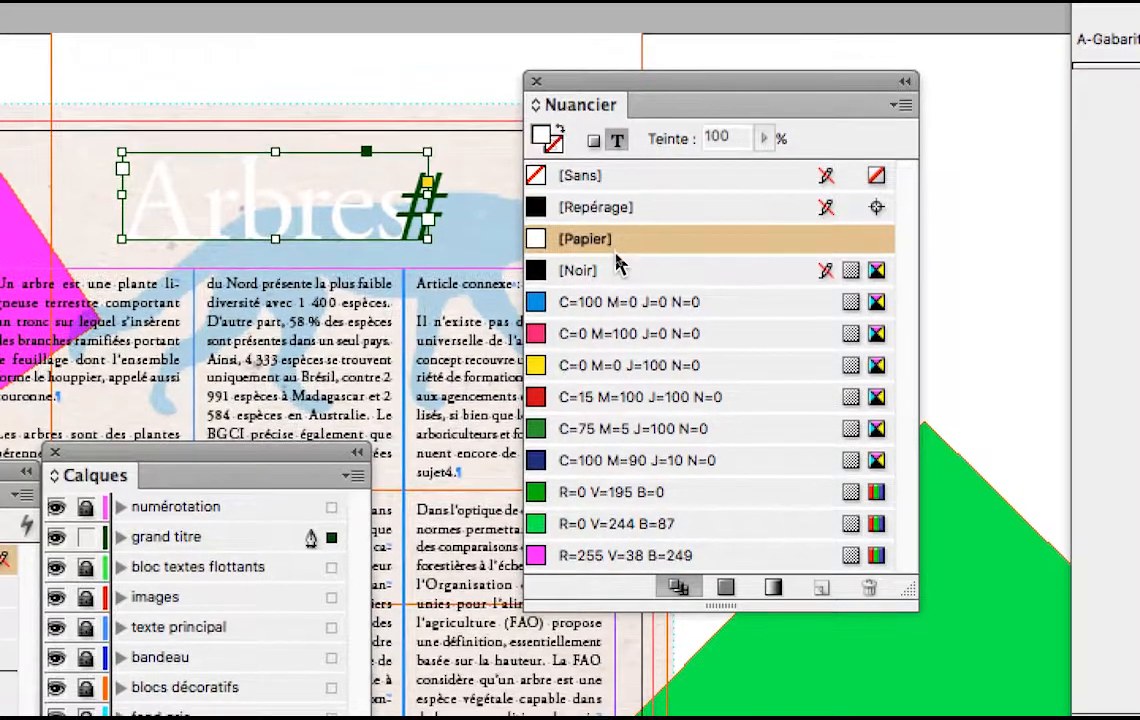
Apply the [Noir] swatch to the title text and lengthen the Nuancier panel beside the title
click(617, 275)
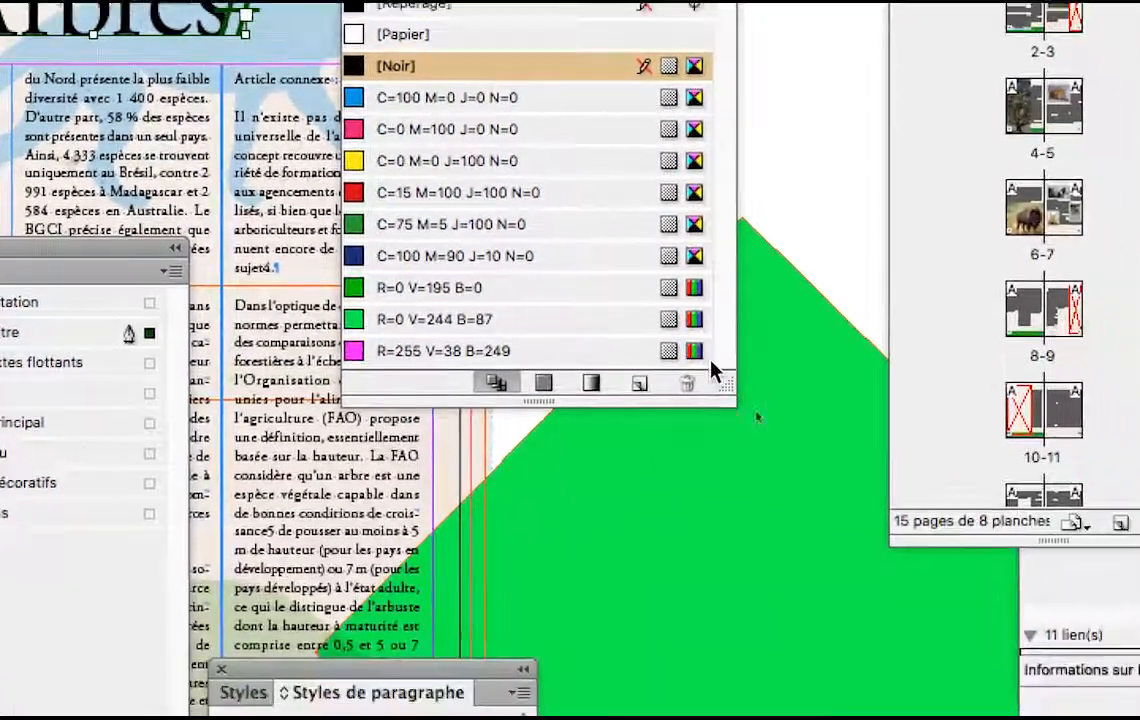
drag(724, 385, 715, 606)
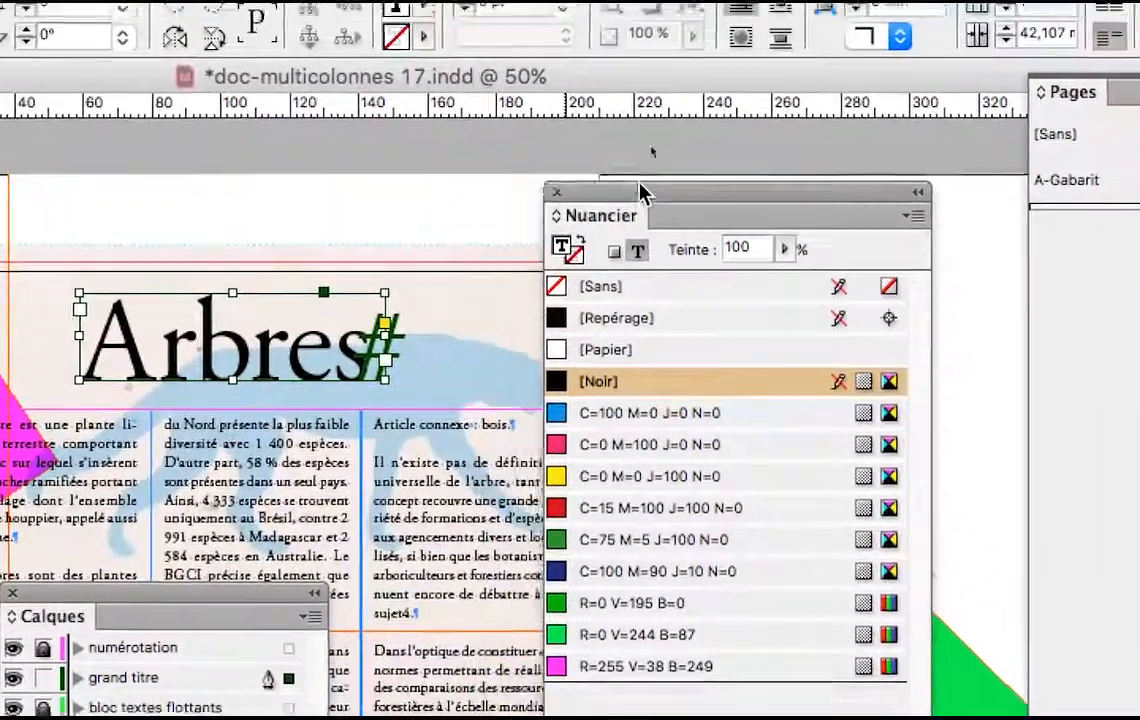
drag(640, 192, 541, 141)
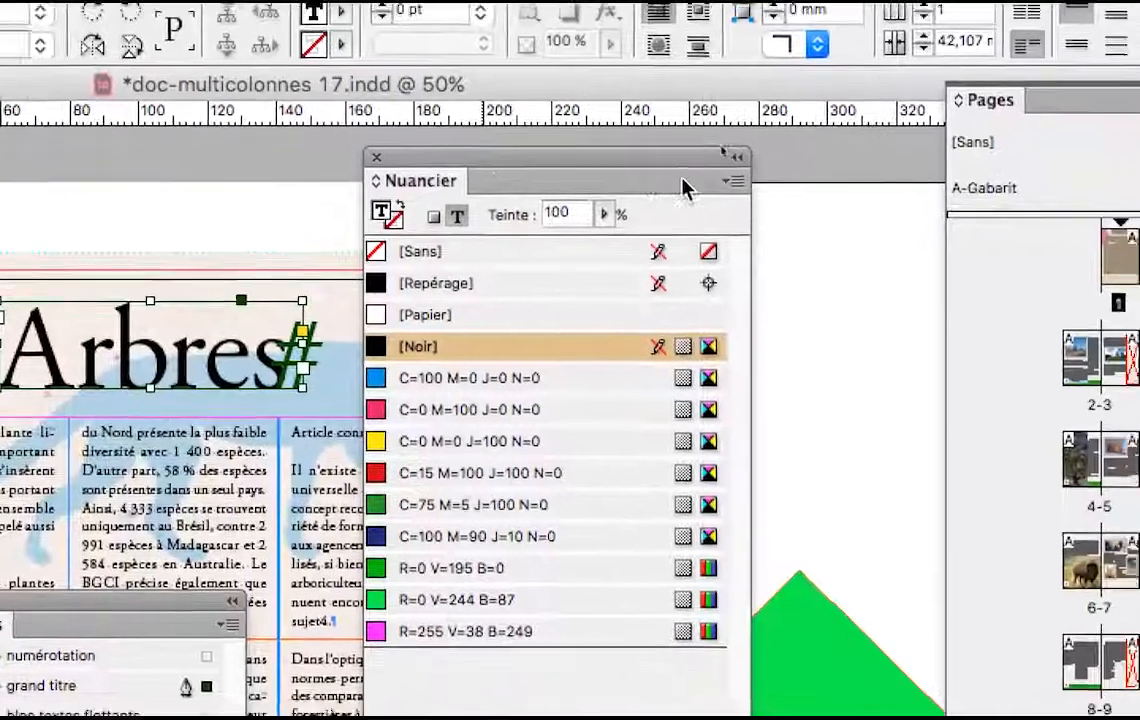
Define a new Quadrichromie colour in RVB mode with Rouge, Vert and Bleu all set to 255
click(735, 182)
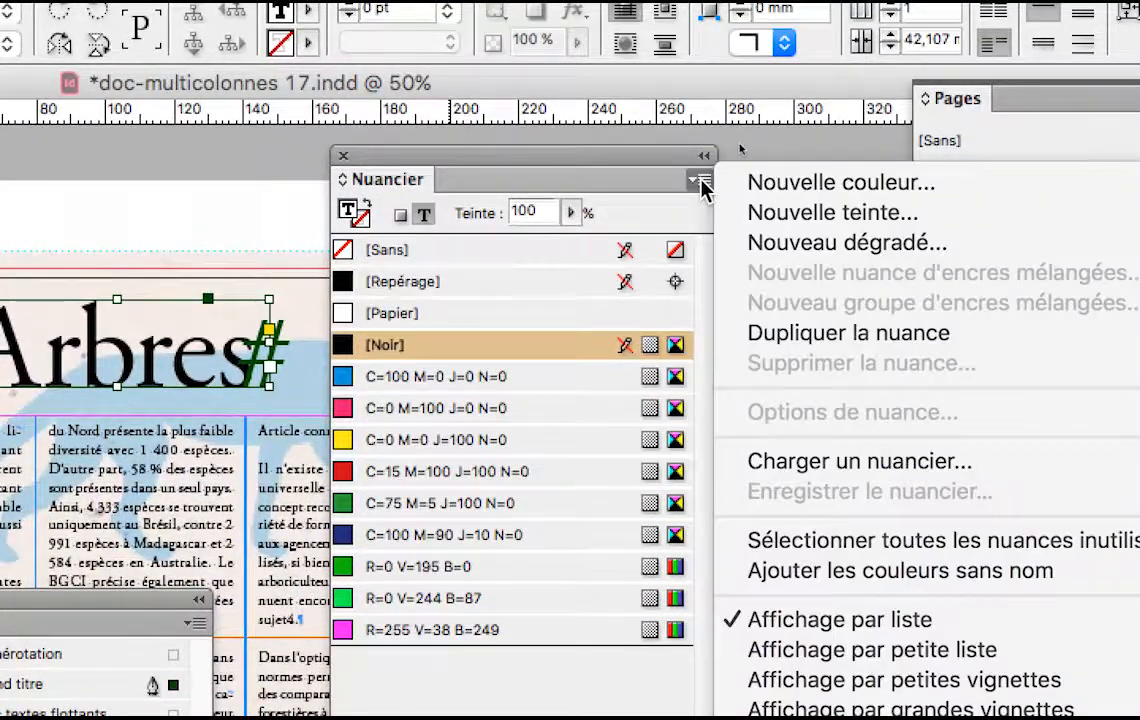
click(728, 183)
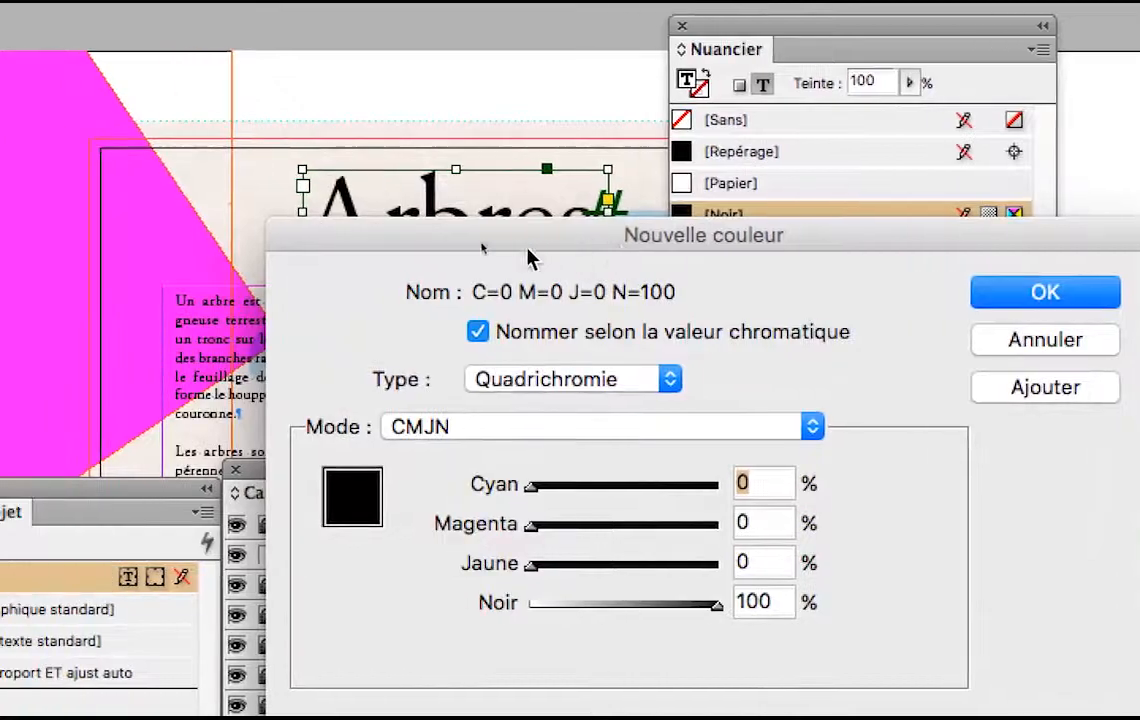
drag(182, 365, 800, 104)
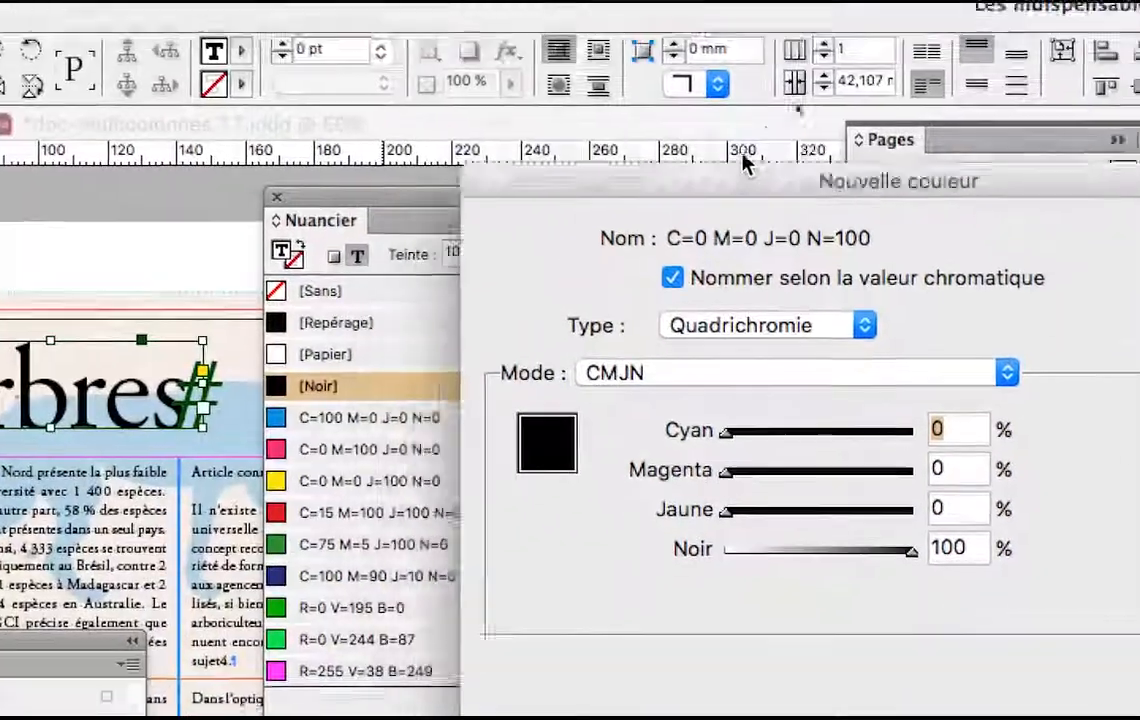
drag(745, 165, 769, 147)
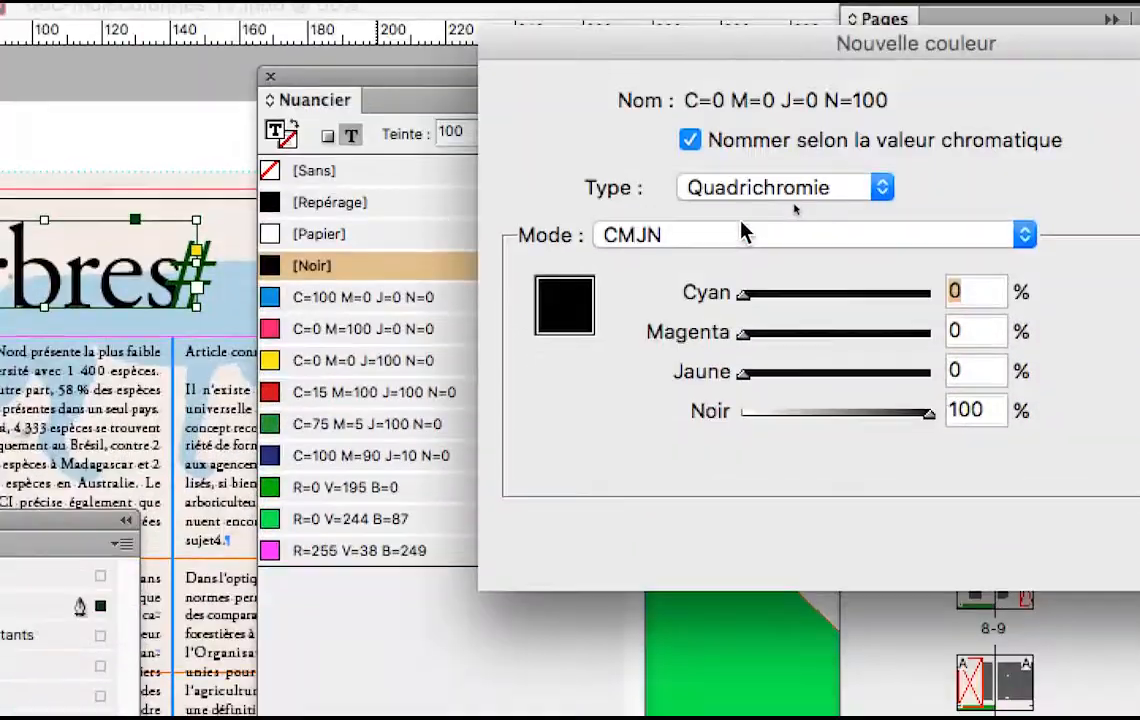
click(728, 372)
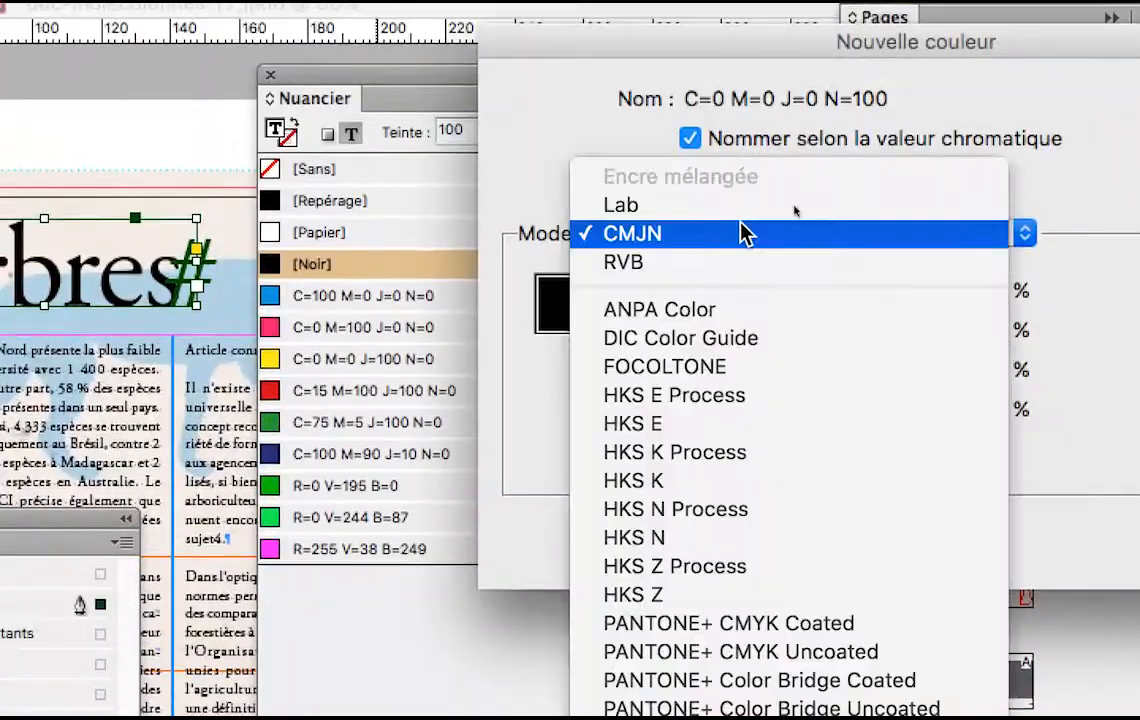
click(745, 262)
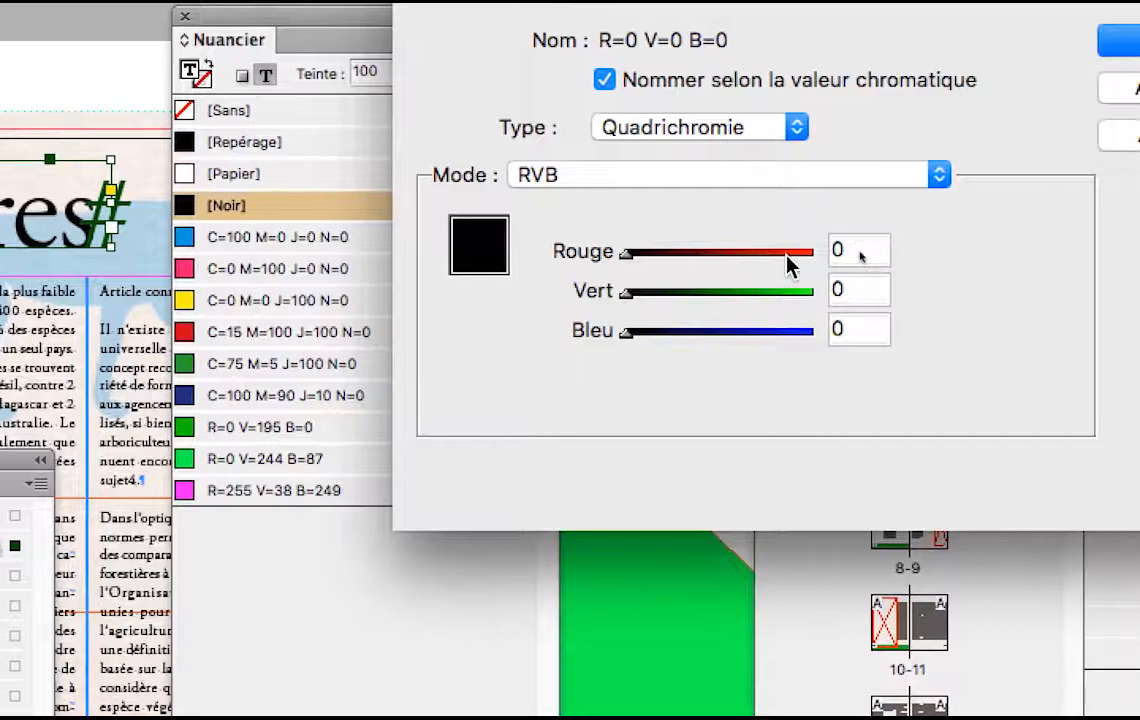
click(890, 270)
click(890, 311)
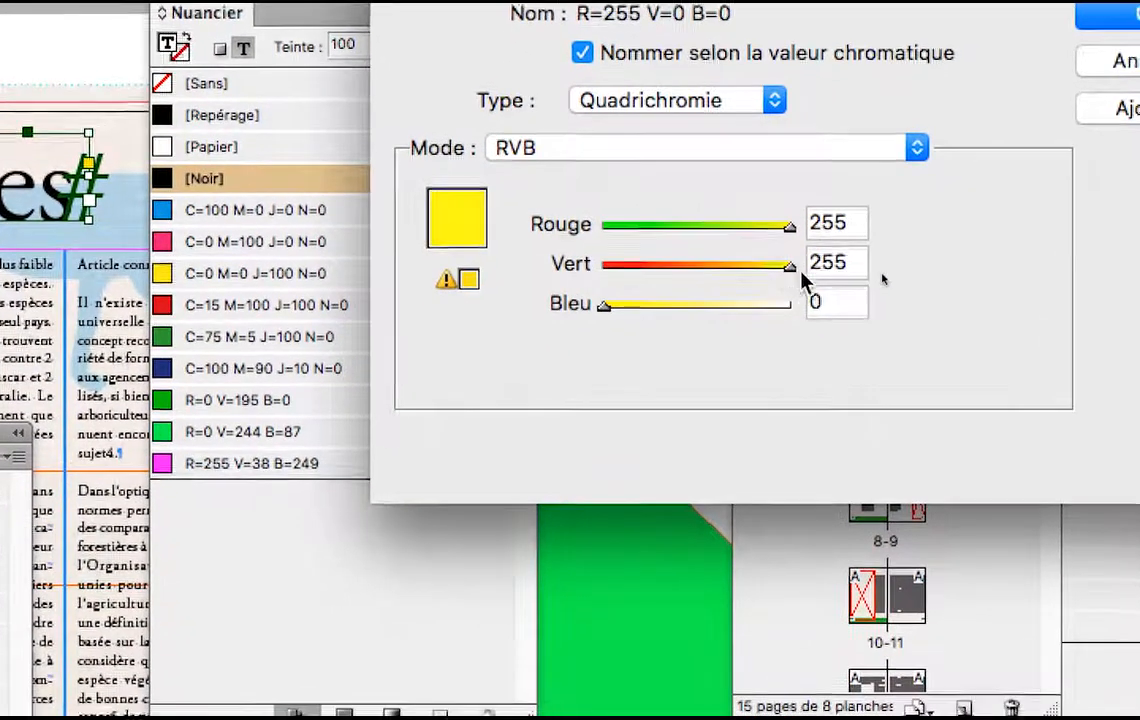
click(789, 304)
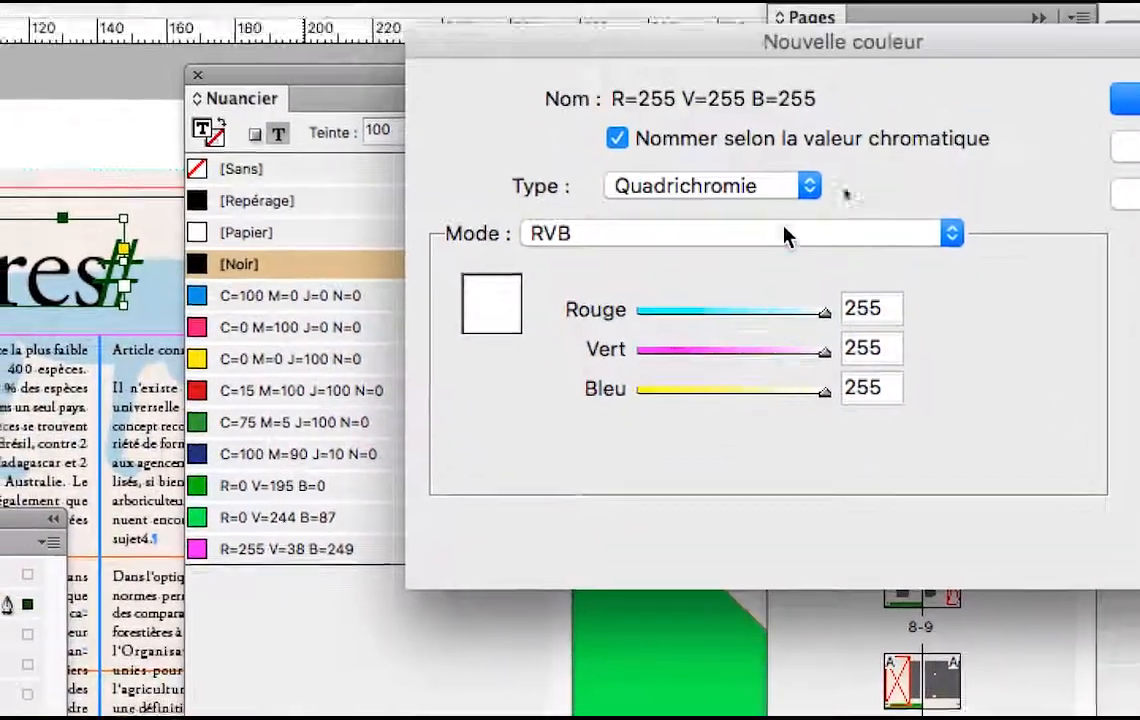
Turn off naming by colour value and name the new colour "blanc des GRANDS titres"
click(720, 139)
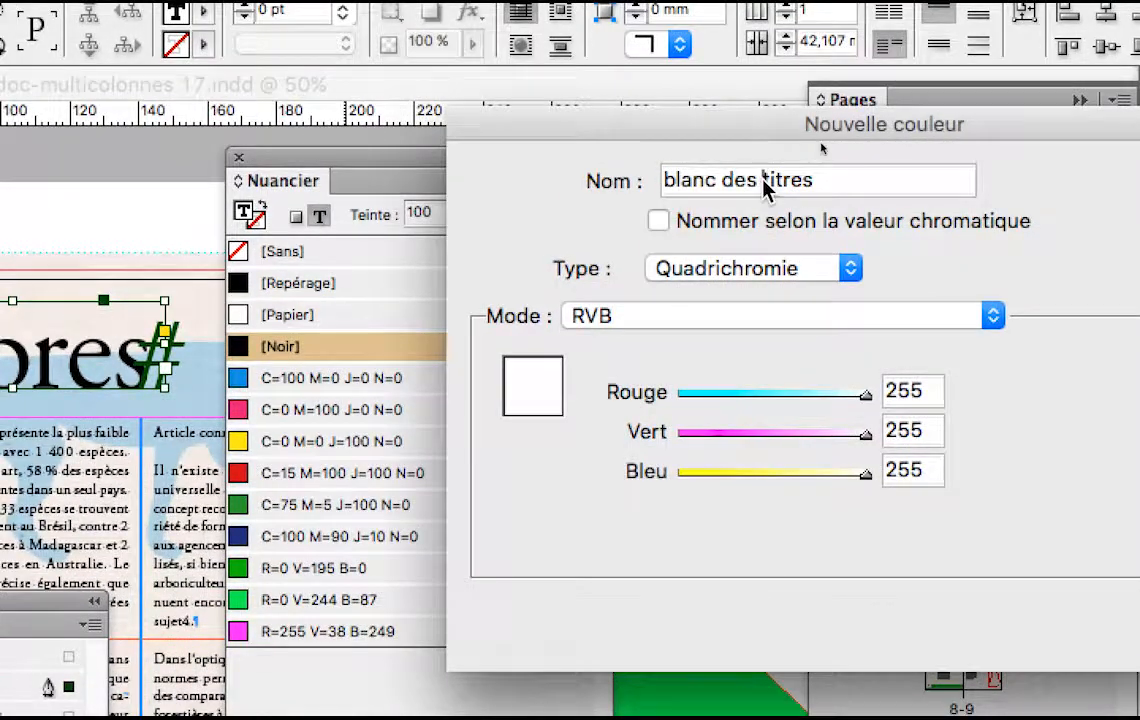
click(763, 178)
text(GRANDS)
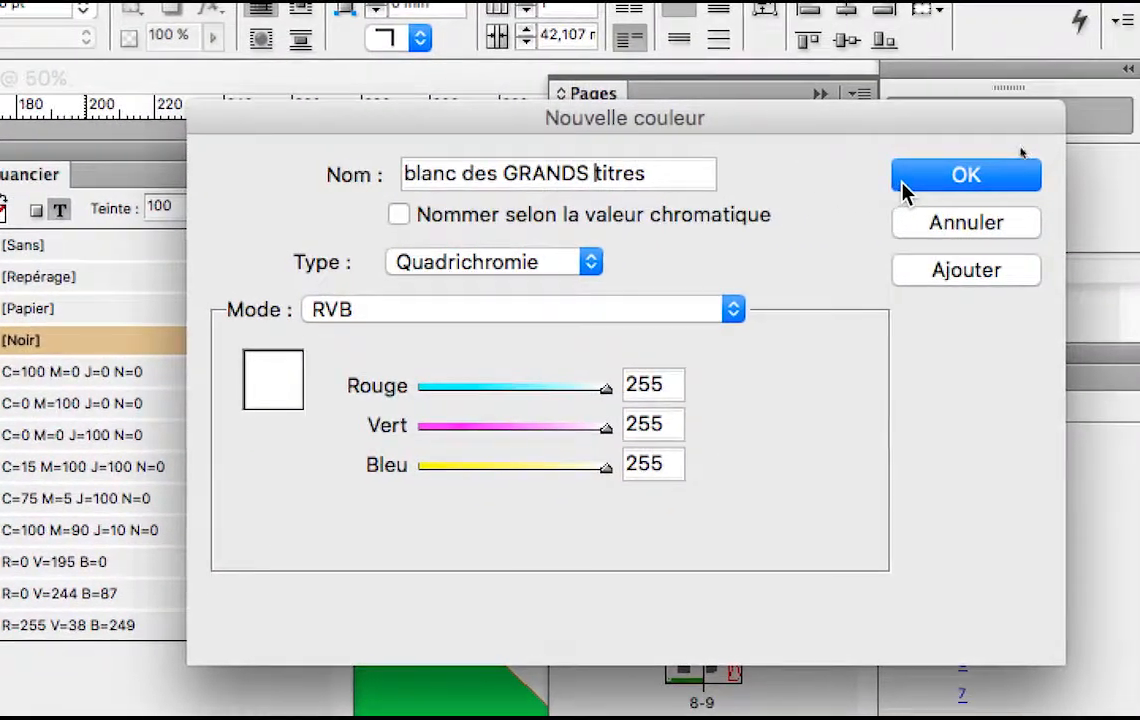
Create the "blanc des GRANDS titres" swatch for the title text and deselect the title frame
click(901, 184)
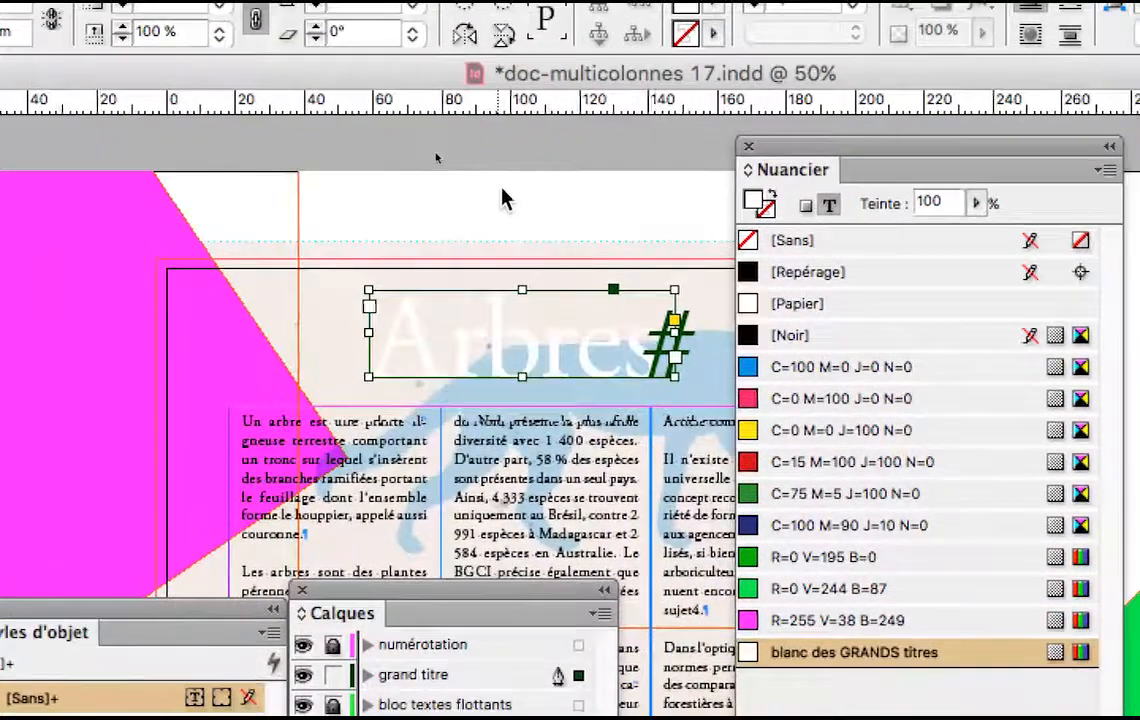
click(502, 191)
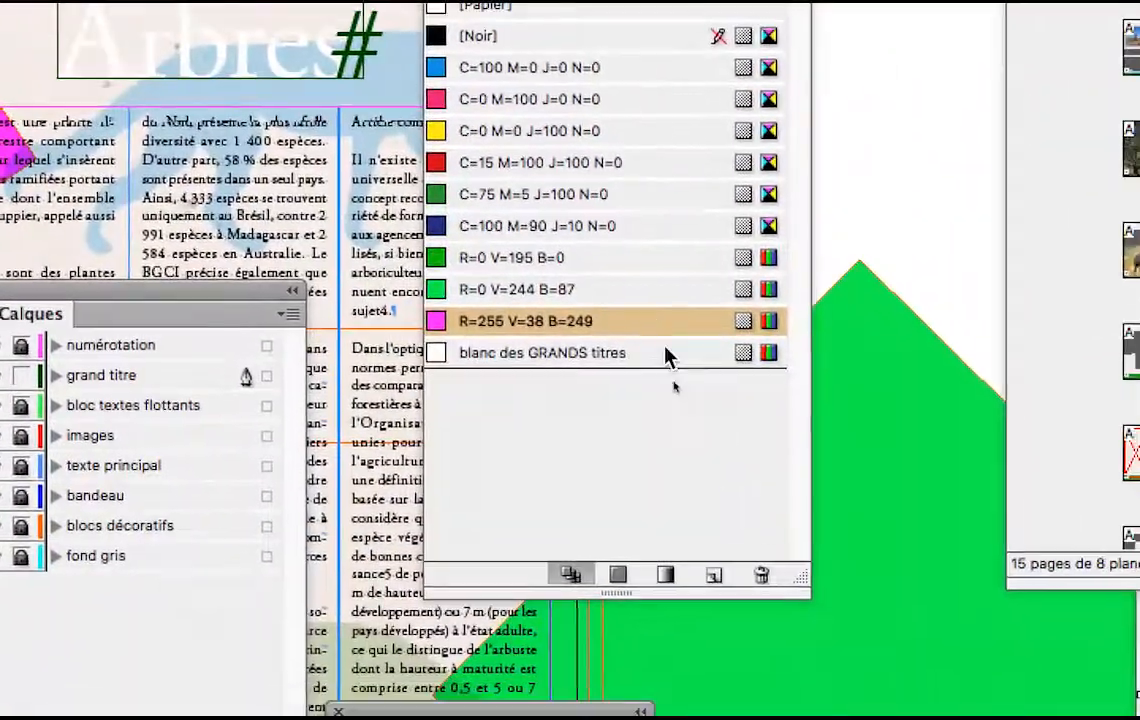
Edit the "blanc des GRANDS titres" swatch with Aperçu turned on, setting Bleu to 167 for a pale yellow title
click(784, 475)
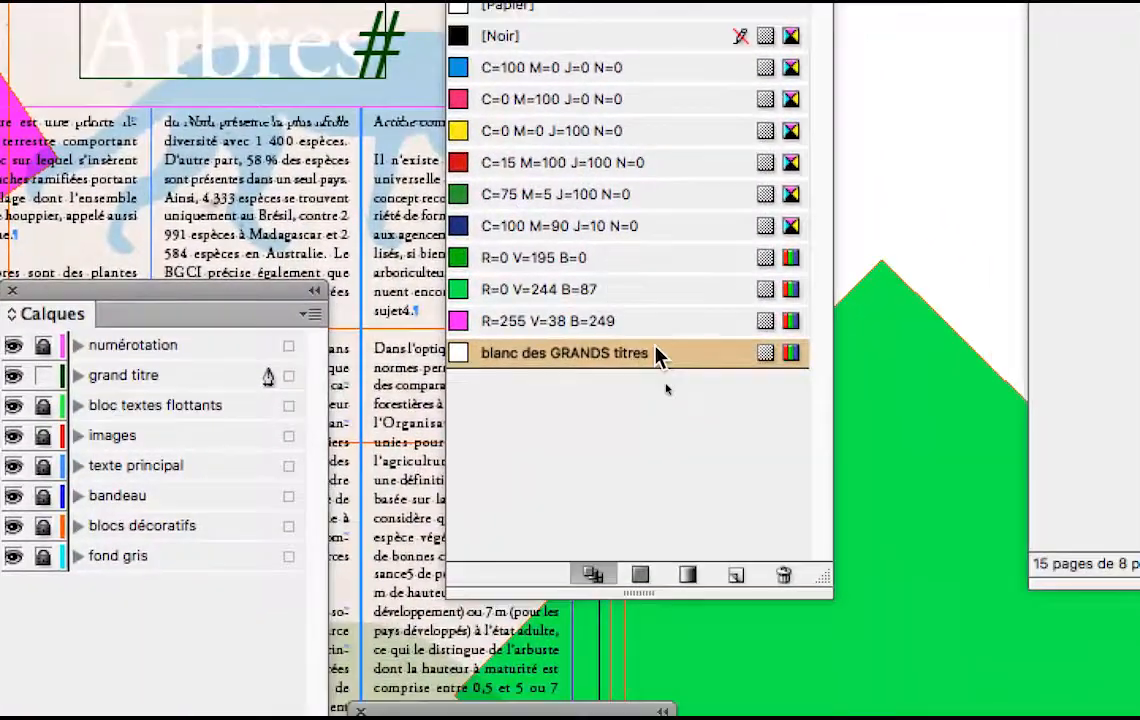
double_click(658, 356)
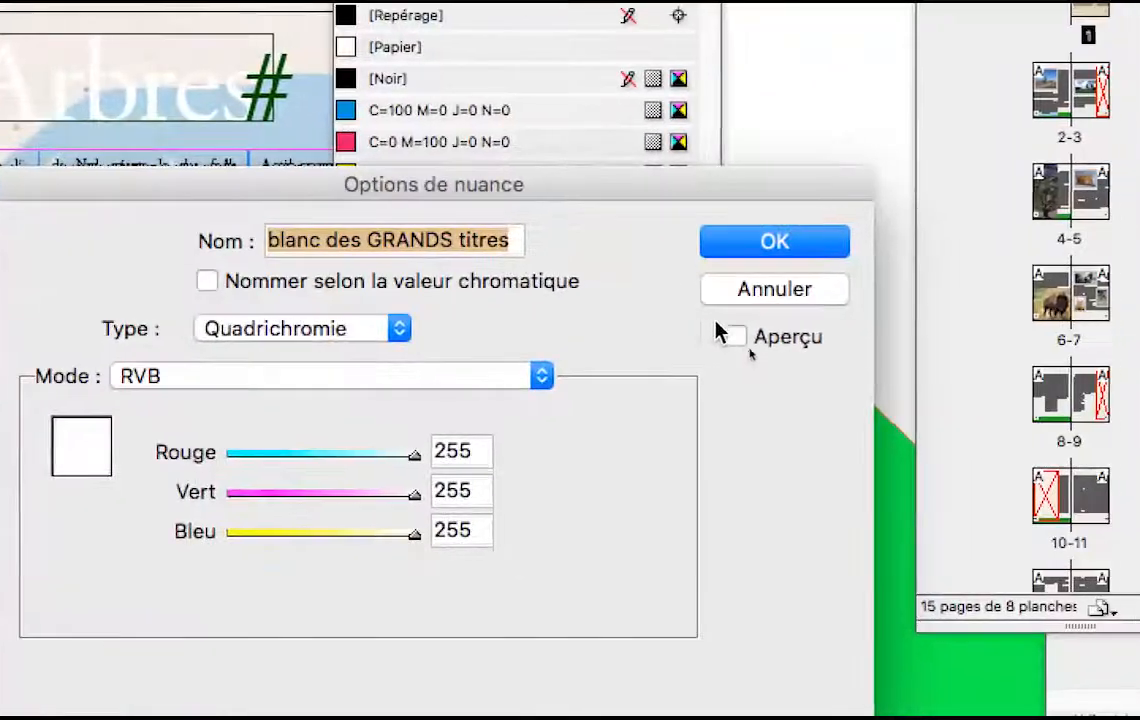
click(878, 395)
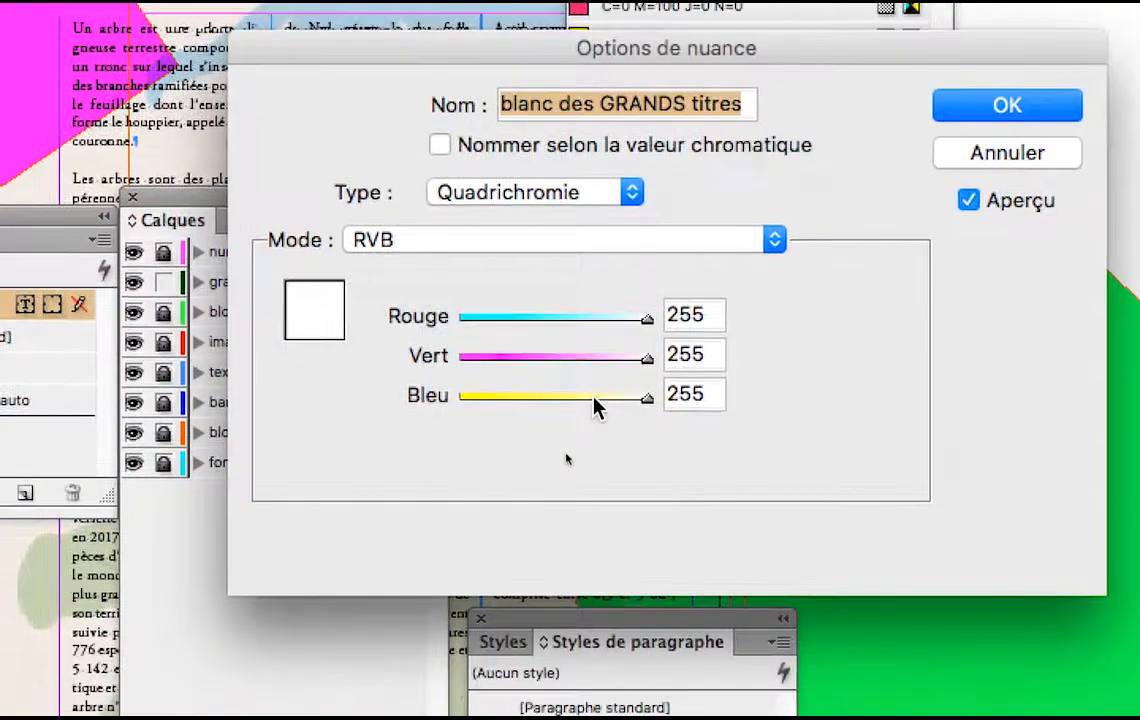
click(341, 527)
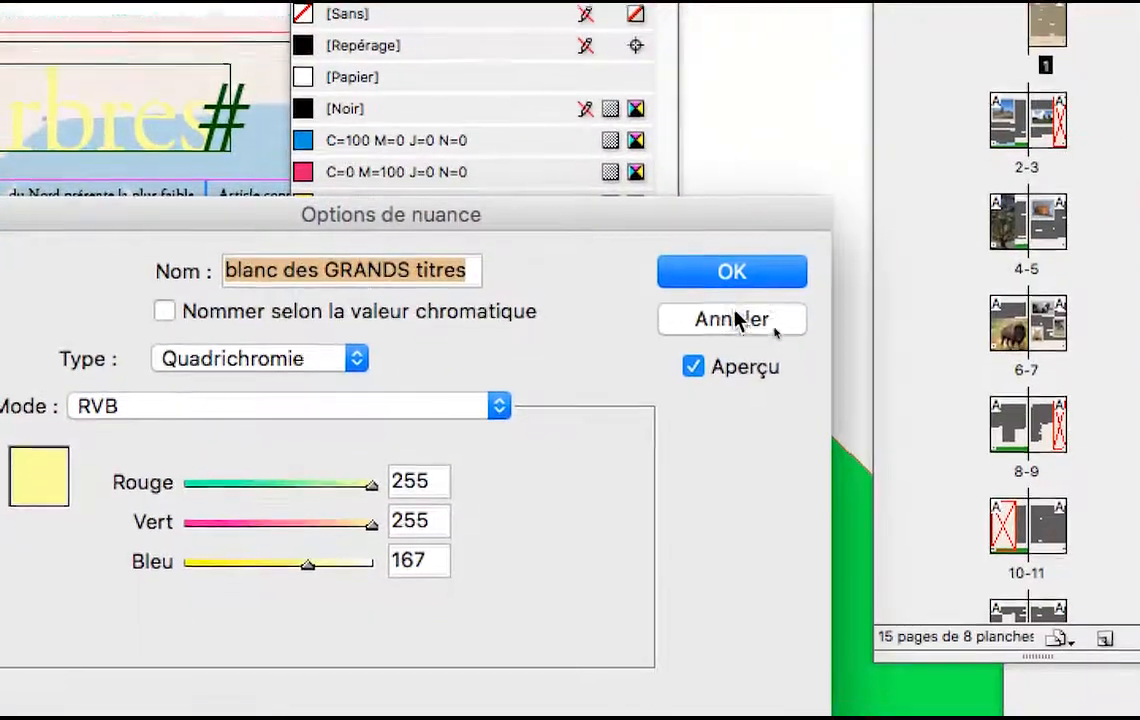
click(735, 320)
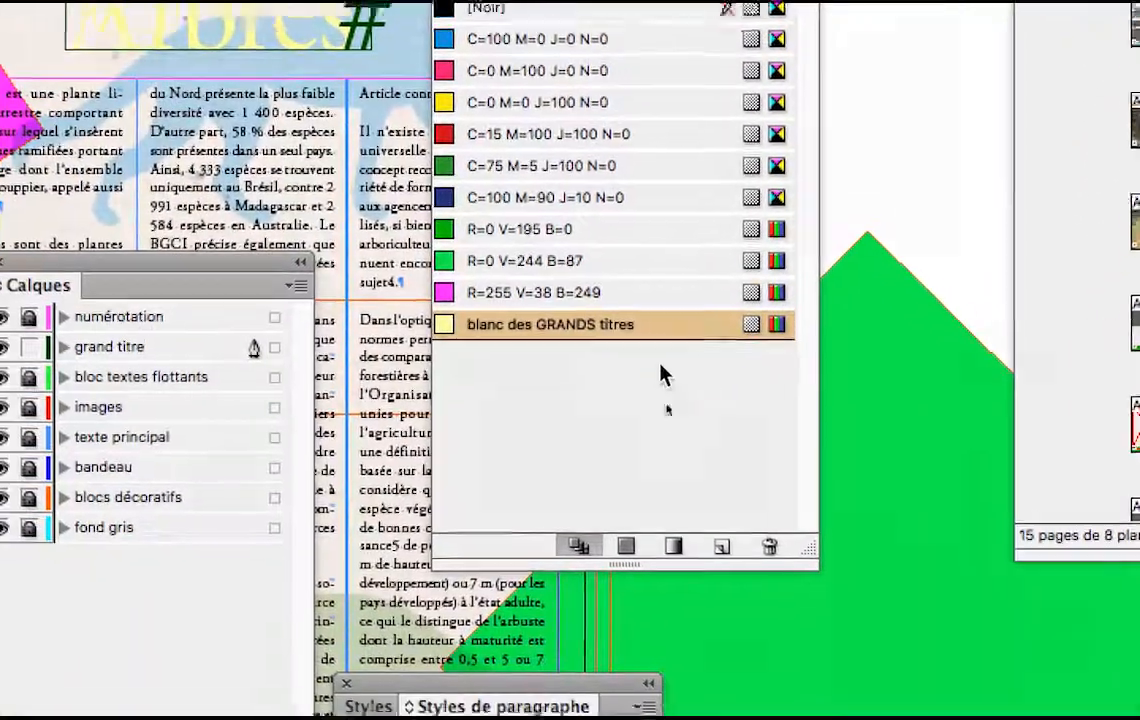